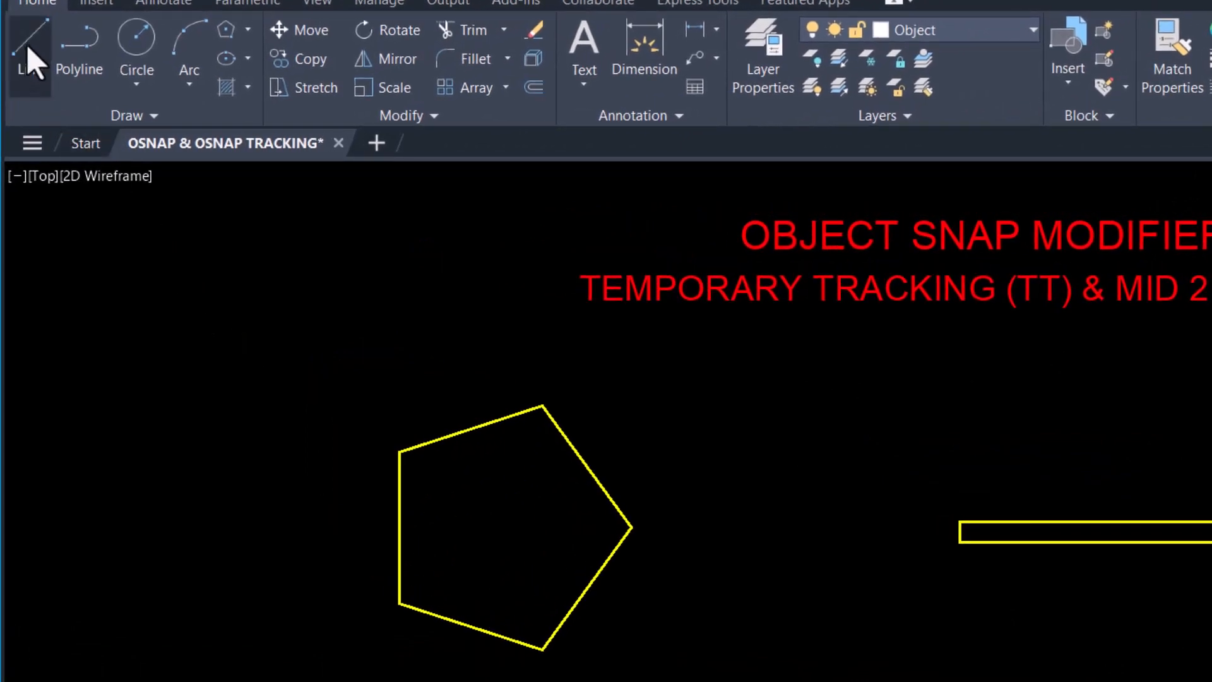
Step: Start a line 40 units left of the pentagon's upper-left corner using a temporary tracking point (tt)
{"action": "left_click", "coordinate": [33, 60]}
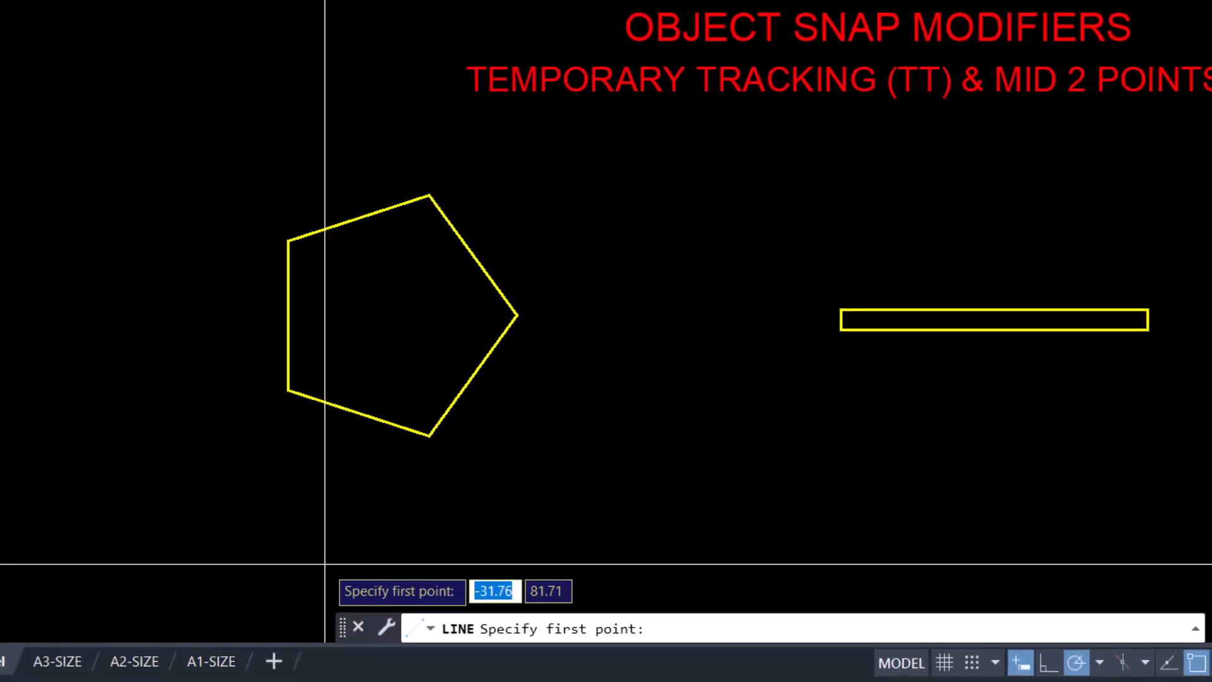
{"action": "type", "text": "tt."}
{"action": "key", "text": "Return"}
{"action": "type", "text": "tt"}
{"action": "key", "text": "Return"}
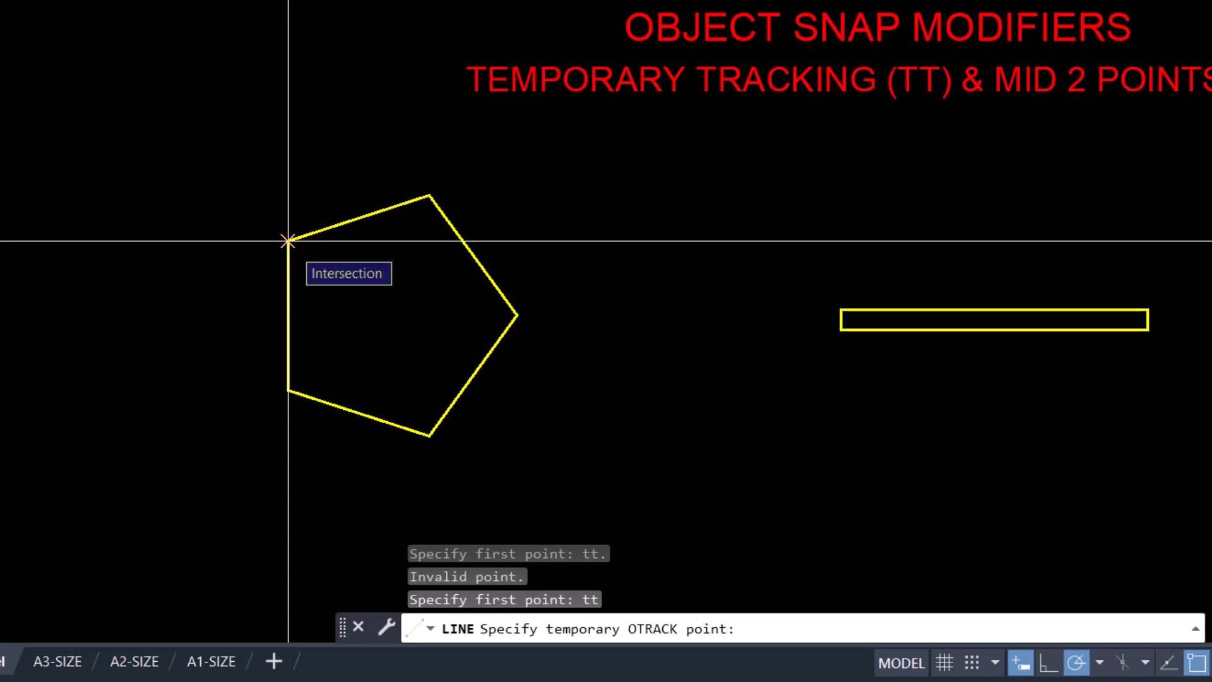
{"action": "left_click", "coordinate": [287, 241]}
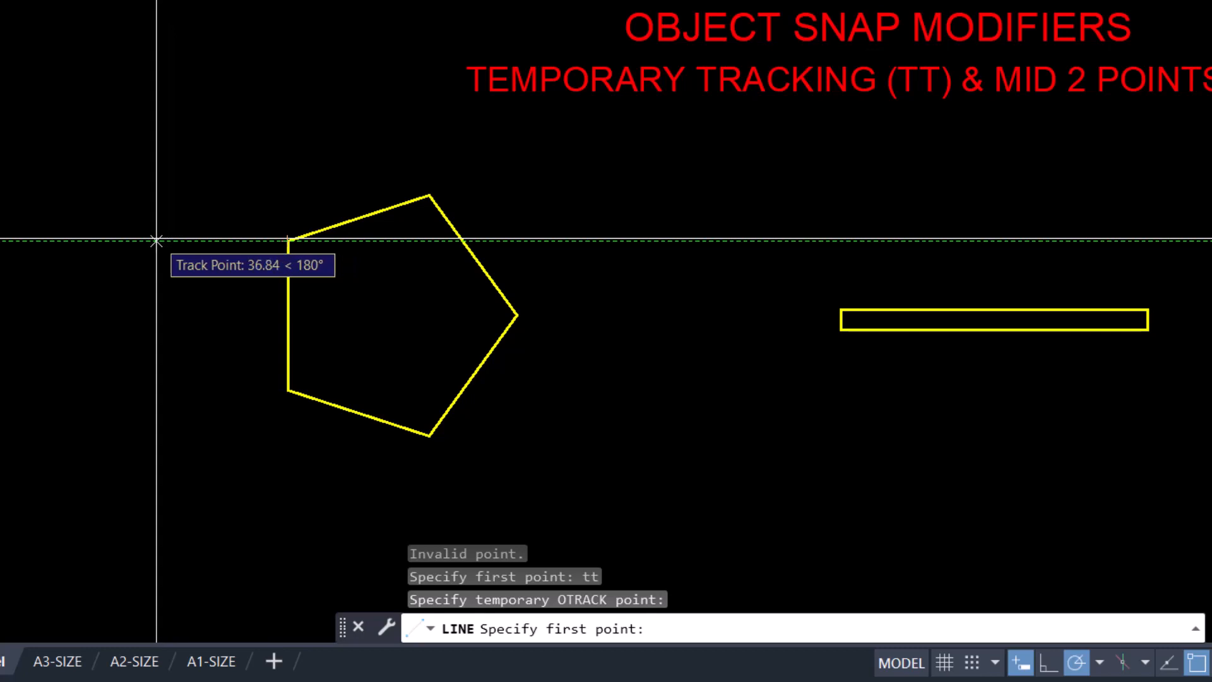
{"action": "type", "text": "40"}
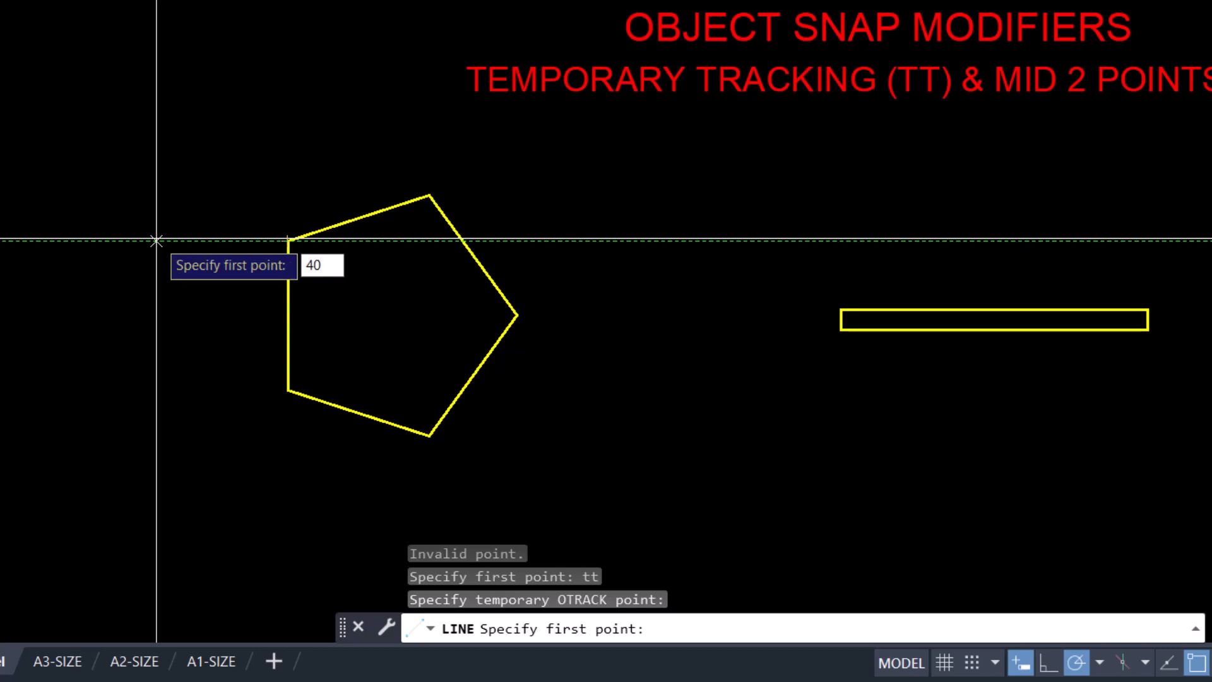
{"action": "key", "text": "Return"}
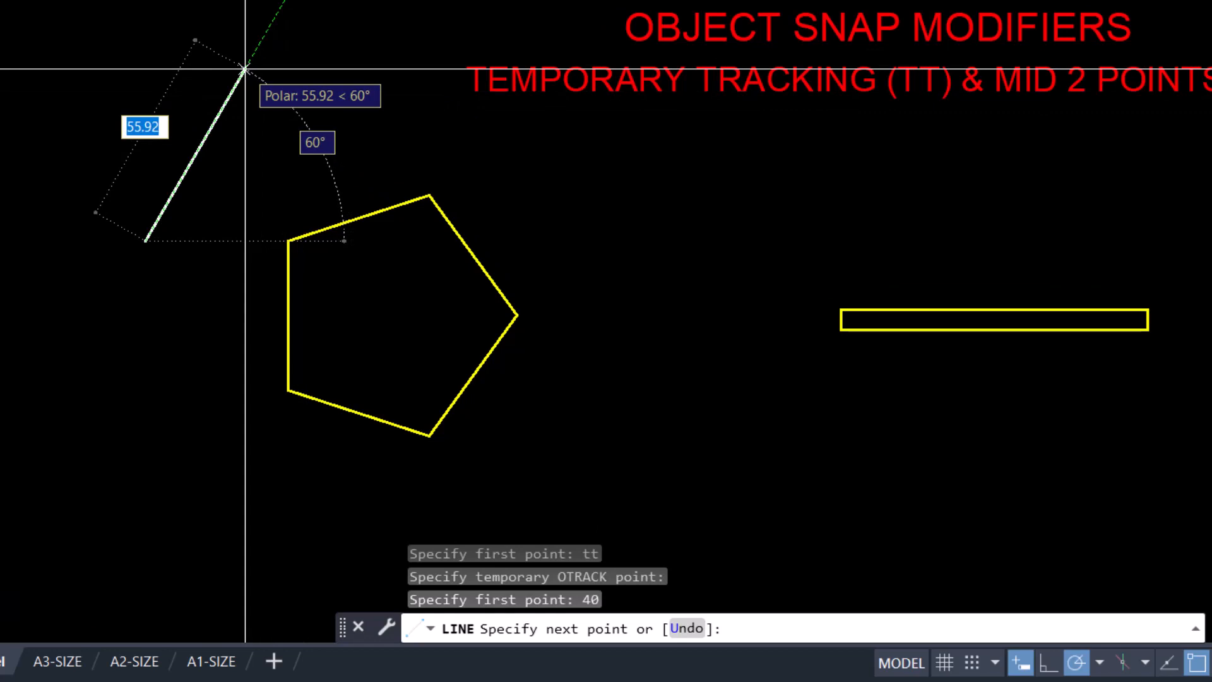
Step: Draw the line 55 units long, up and to the right at a 60° polar angle, and finish it
{"action": "type", "text": "55"}
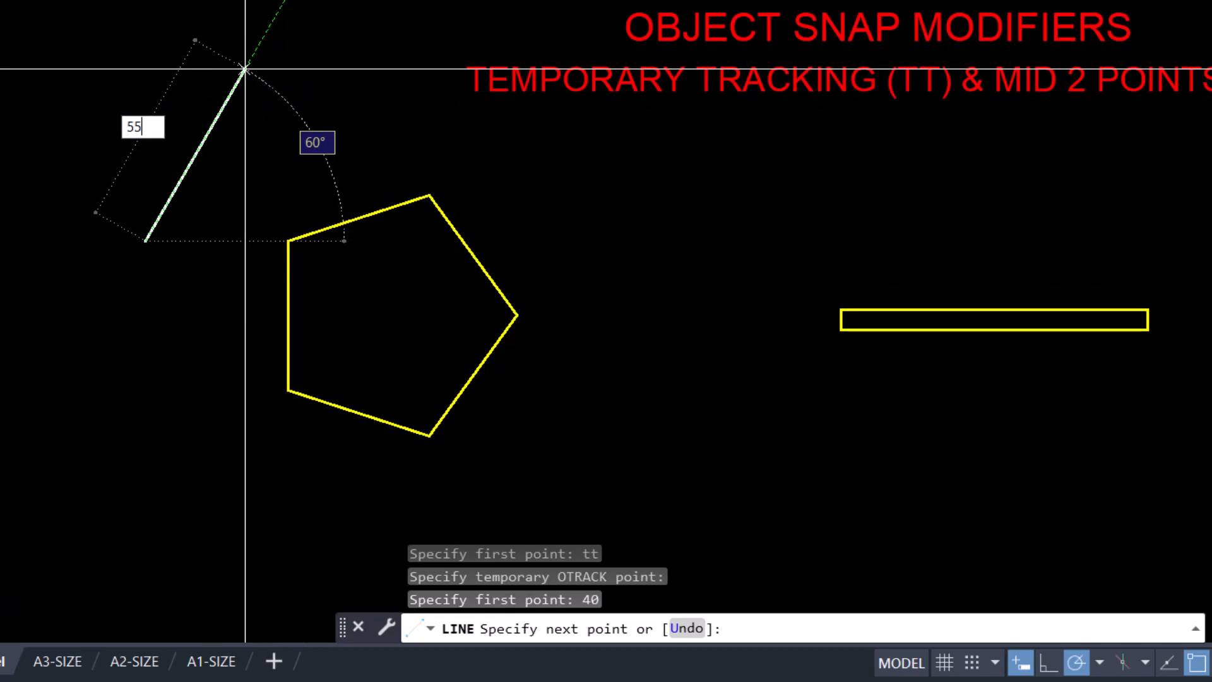
{"action": "key", "text": "Return"}
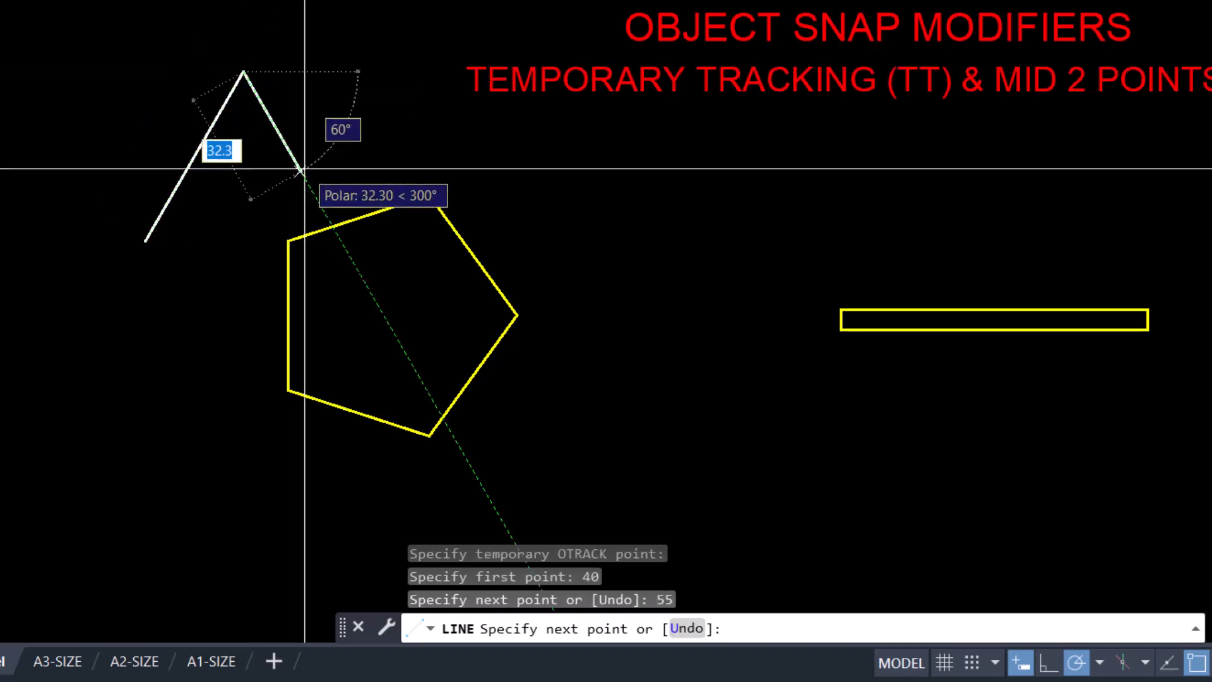
{"action": "key", "text": "Return"}
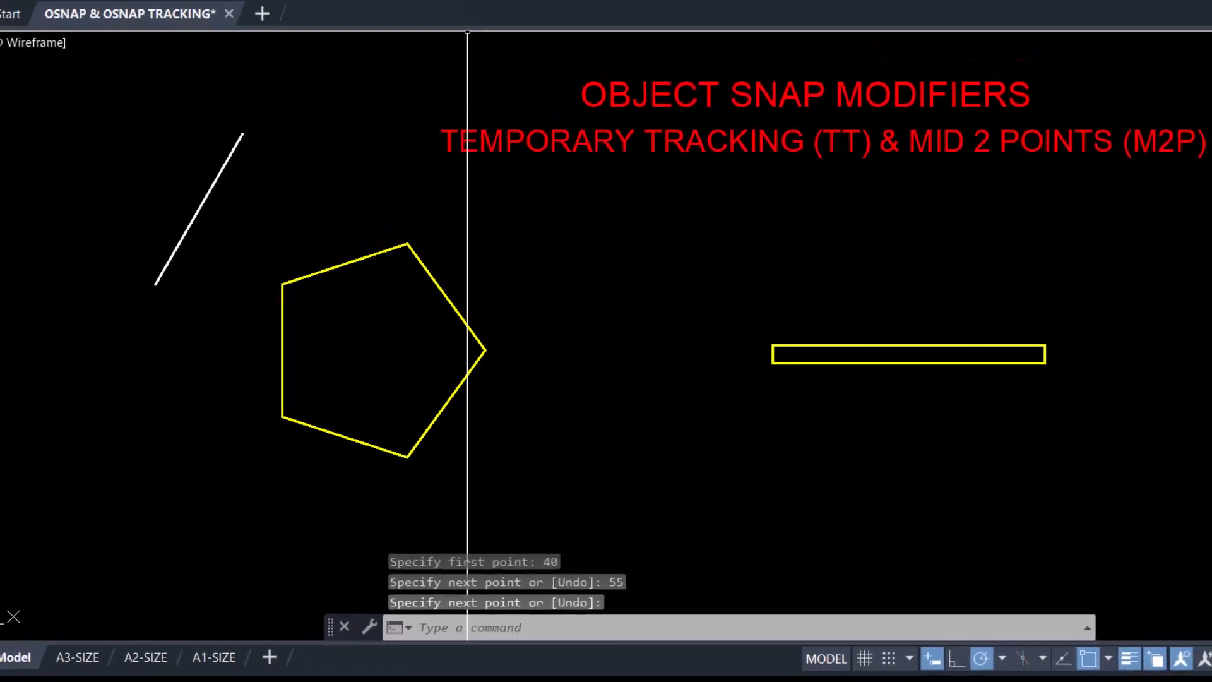
Step: Add a horizontal dimension between the white line's lower end and the pentagon's upper-left corner, placed below them
{"action": "left_click", "coordinate": [476, 68]}
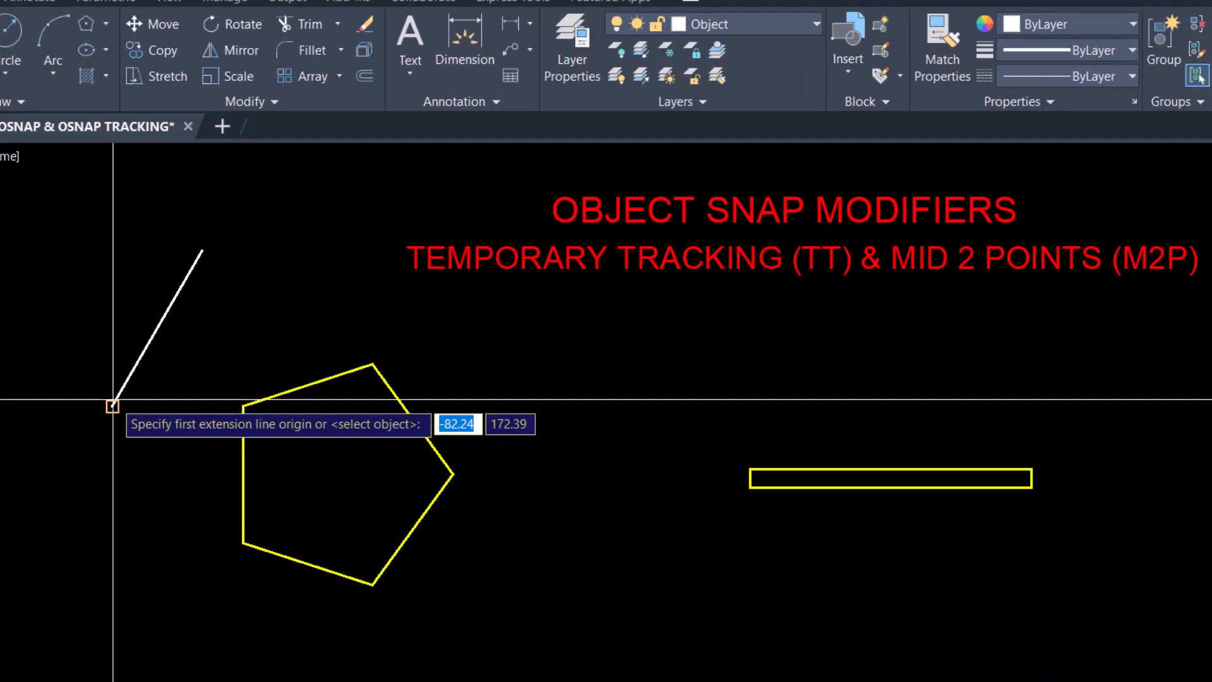
{"action": "left_click", "coordinate": [172, 359]}
{"action": "left_click", "coordinate": [242, 406]}
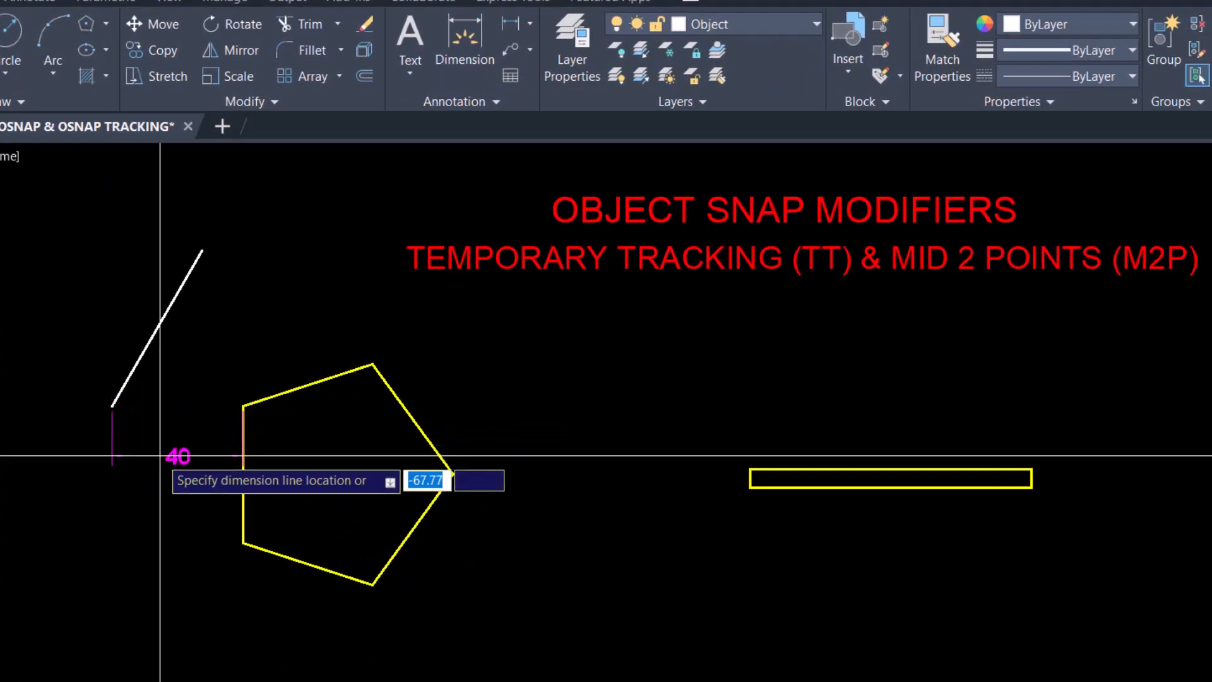
{"action": "left_click", "coordinate": [162, 457]}
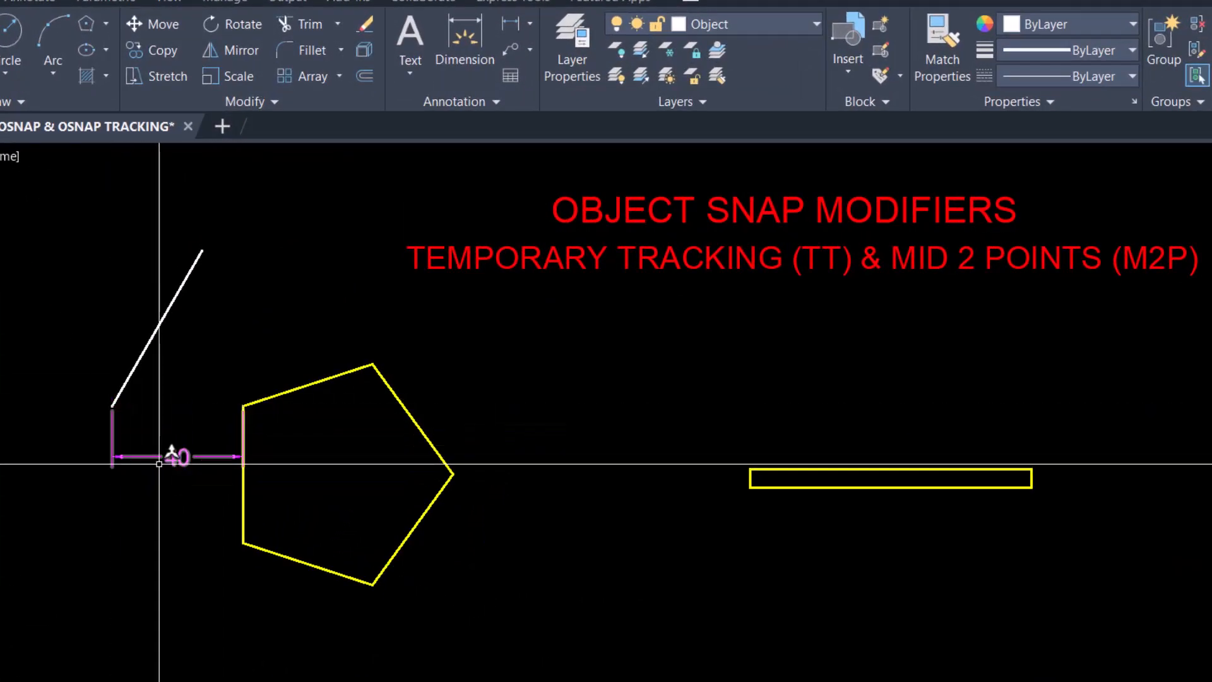
Step: Add an aligned dimension for the length of the slanted white line, placed on its left side
{"action": "left_click", "coordinate": [427, 61]}
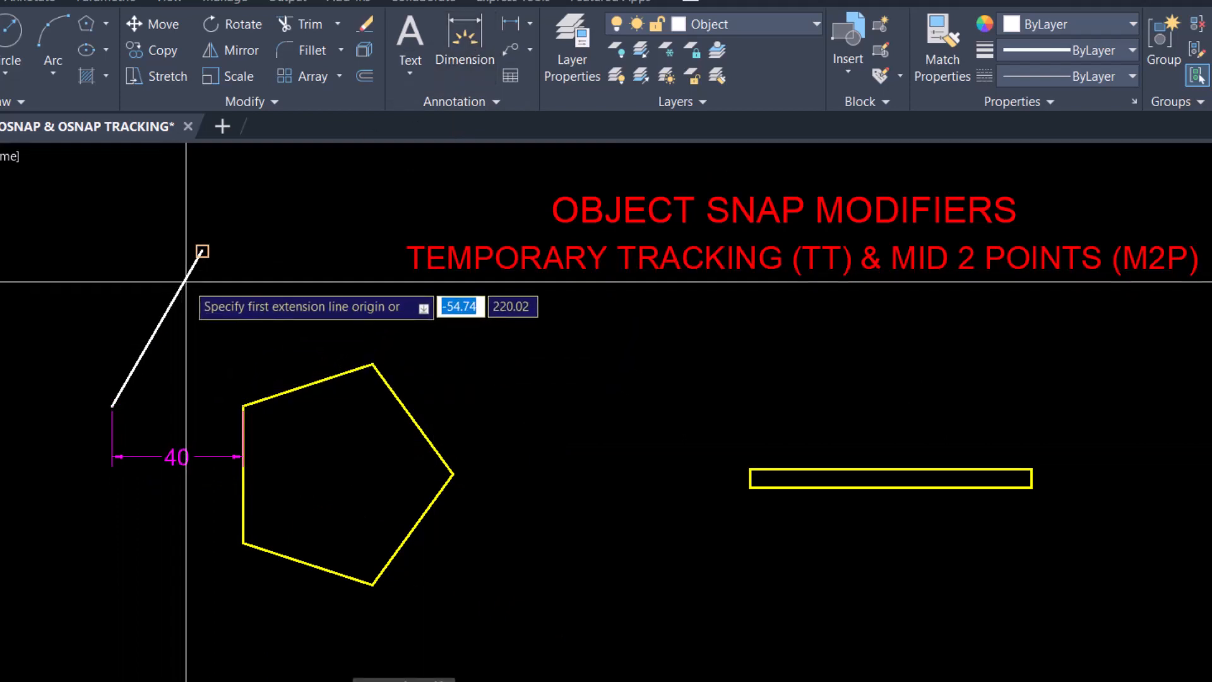
{"action": "left_click", "coordinate": [465, 37]}
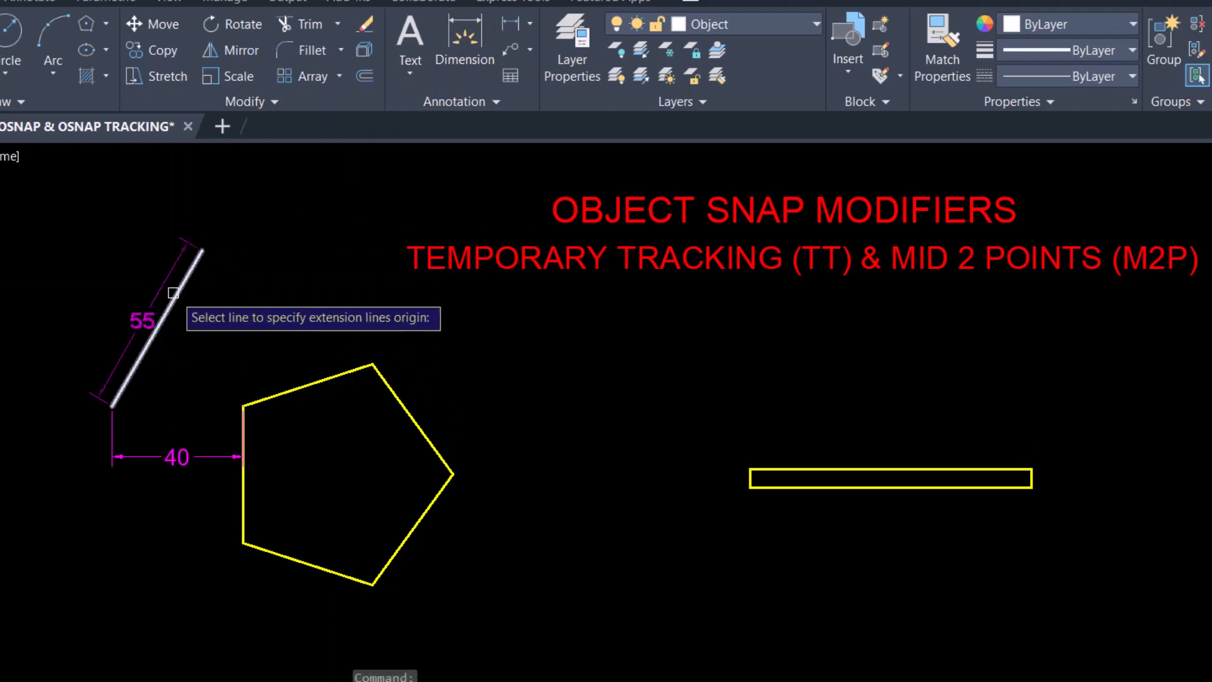
{"action": "left_click", "coordinate": [174, 292]}
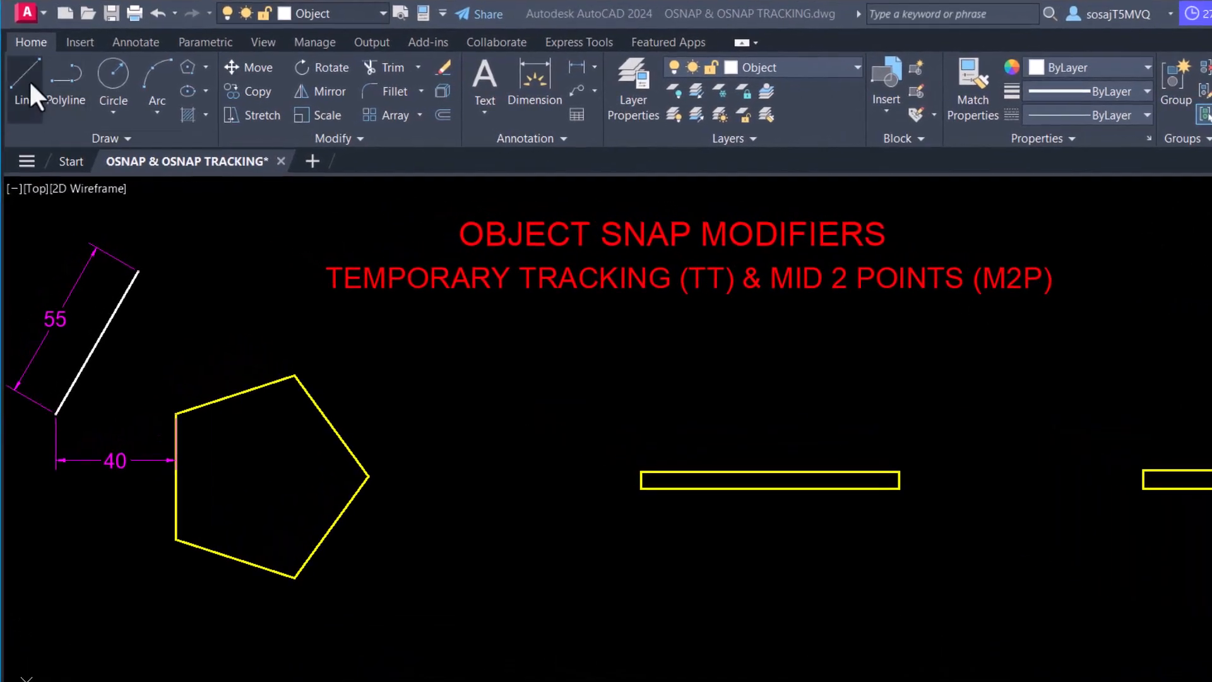
Step: Draw a vertical line downward from the Mid Between 2 Points of the long rectangle's right-end midpoint and the L-shape's left-end midpoint
{"action": "left_click", "coordinate": [25, 89]}
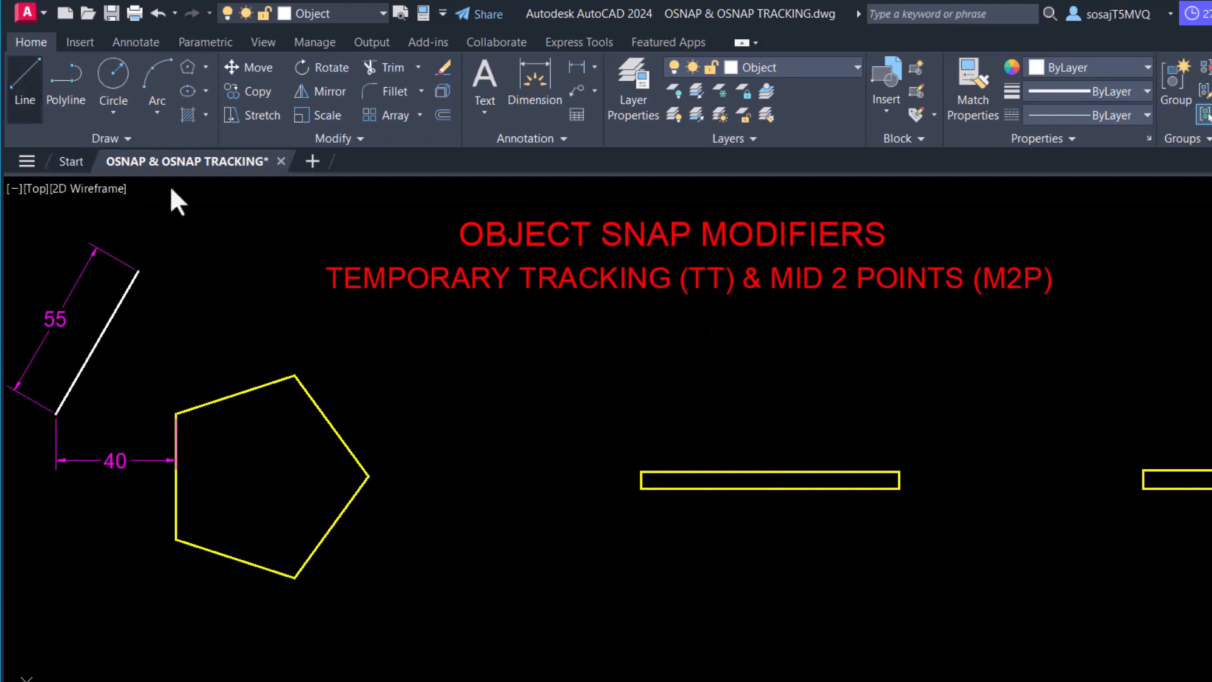
{"action": "right_click", "coordinate": [502, 433], "text": "shift"}
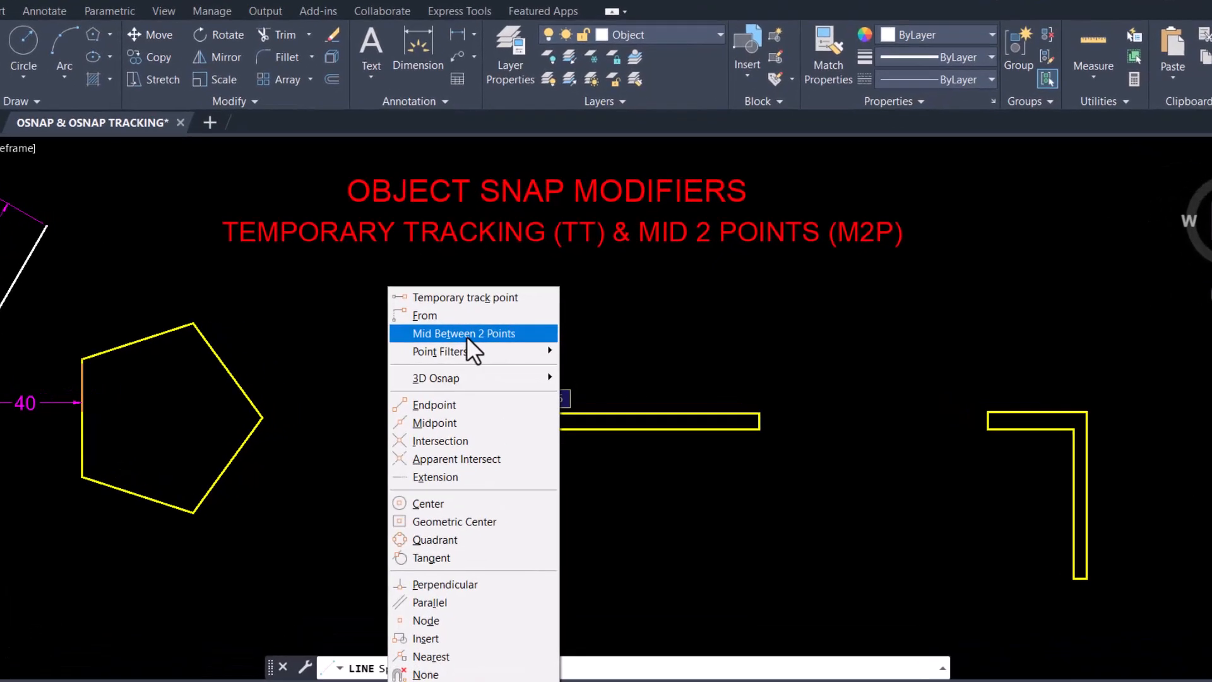
{"action": "left_click", "coordinate": [420, 337]}
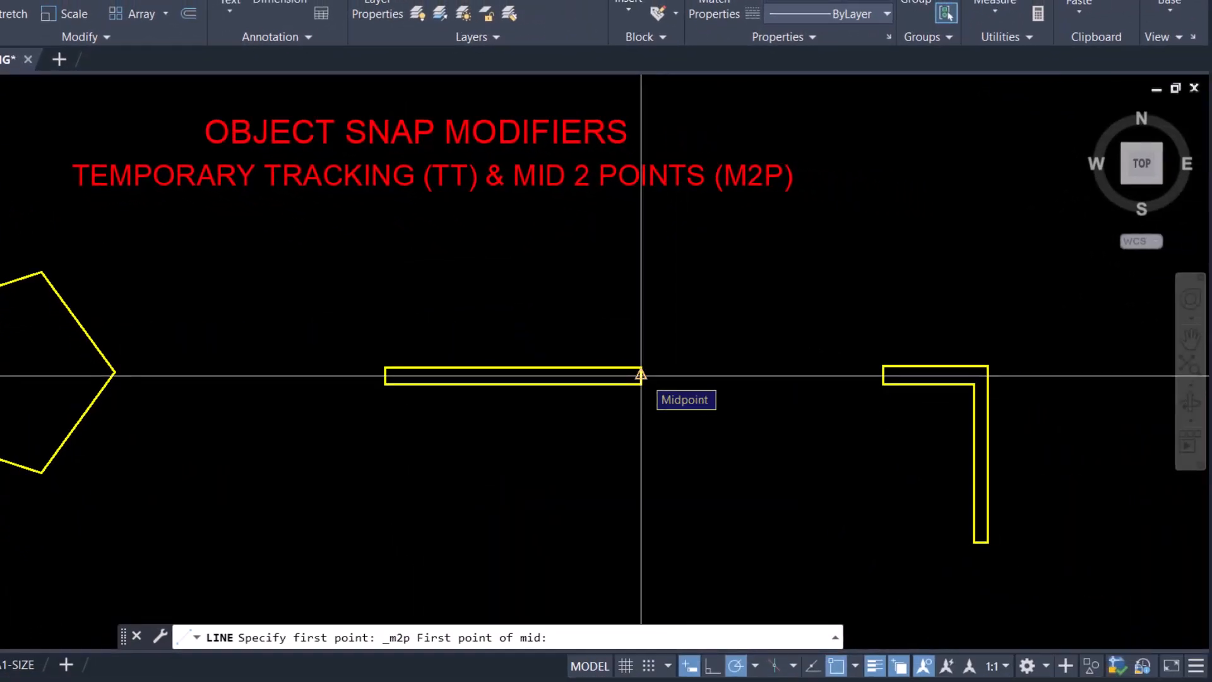
{"action": "left_click", "coordinate": [640, 374]}
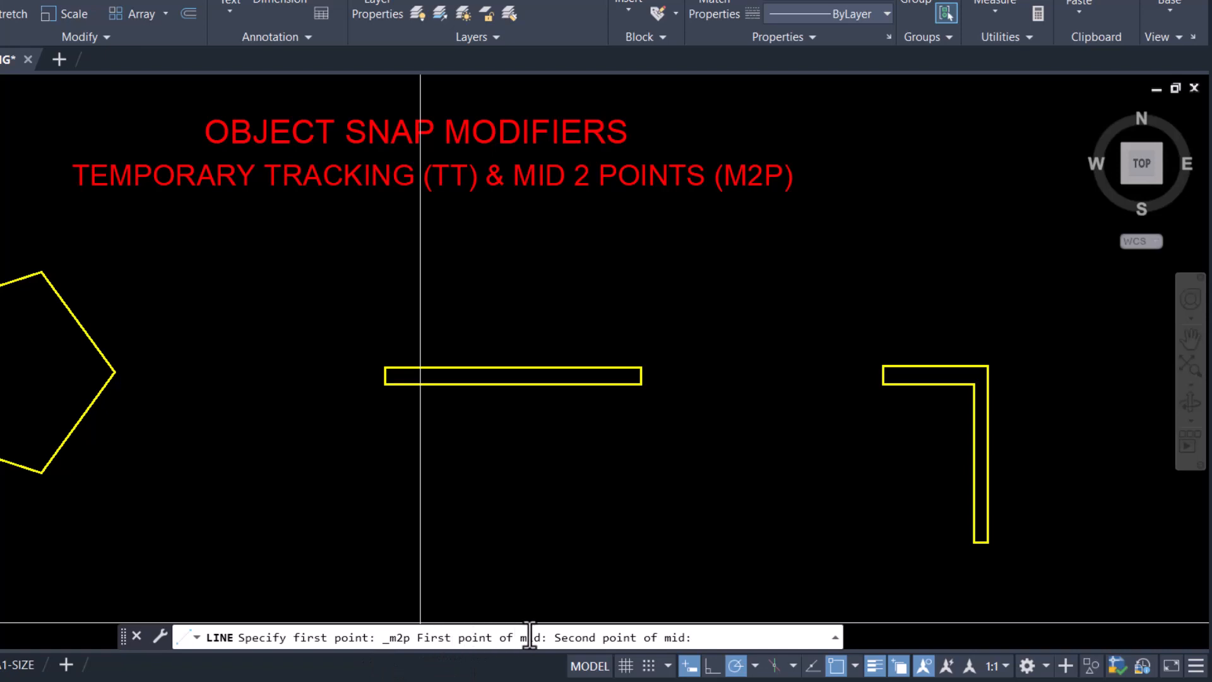
{"action": "left_click", "coordinate": [883, 374]}
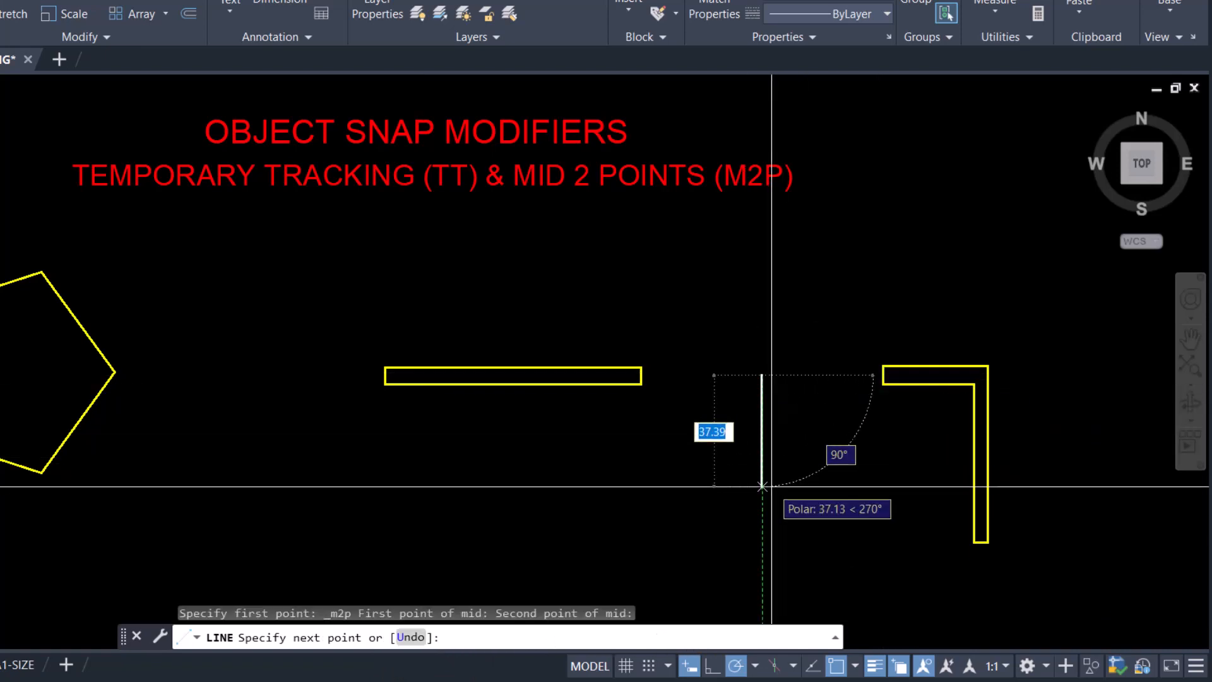
{"action": "left_click", "coordinate": [762, 505]}
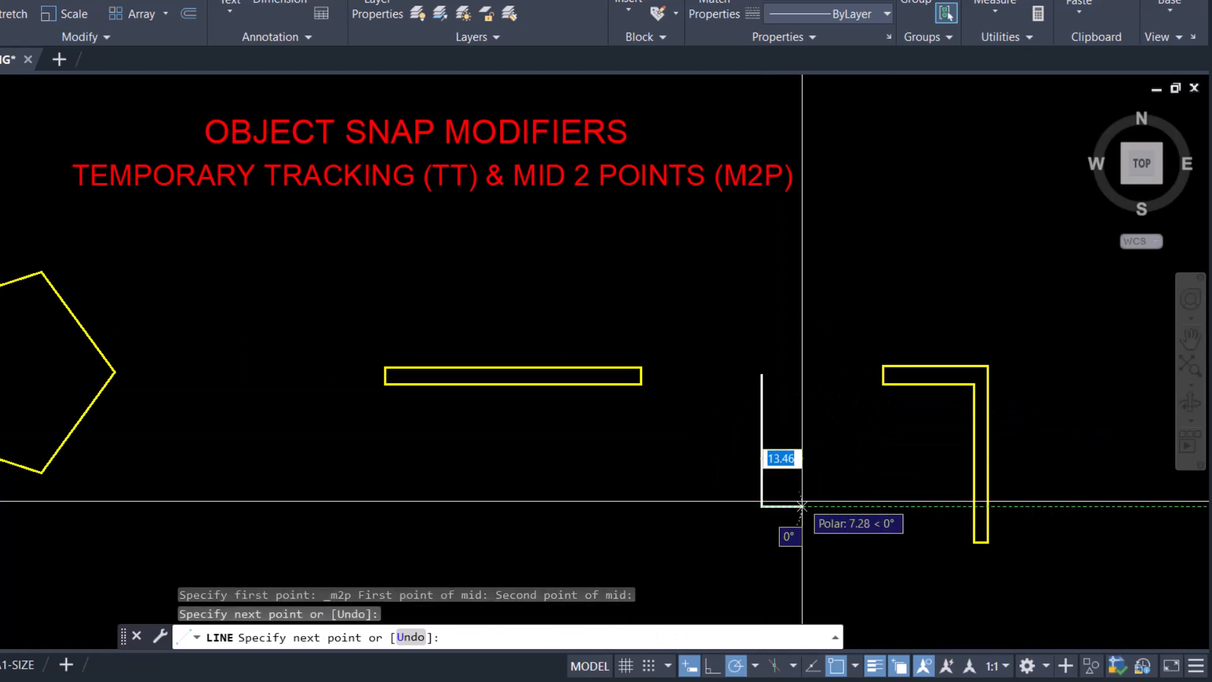
{"action": "right_click", "coordinate": [817, 291]}
{"action": "left_click", "coordinate": [837, 300]}
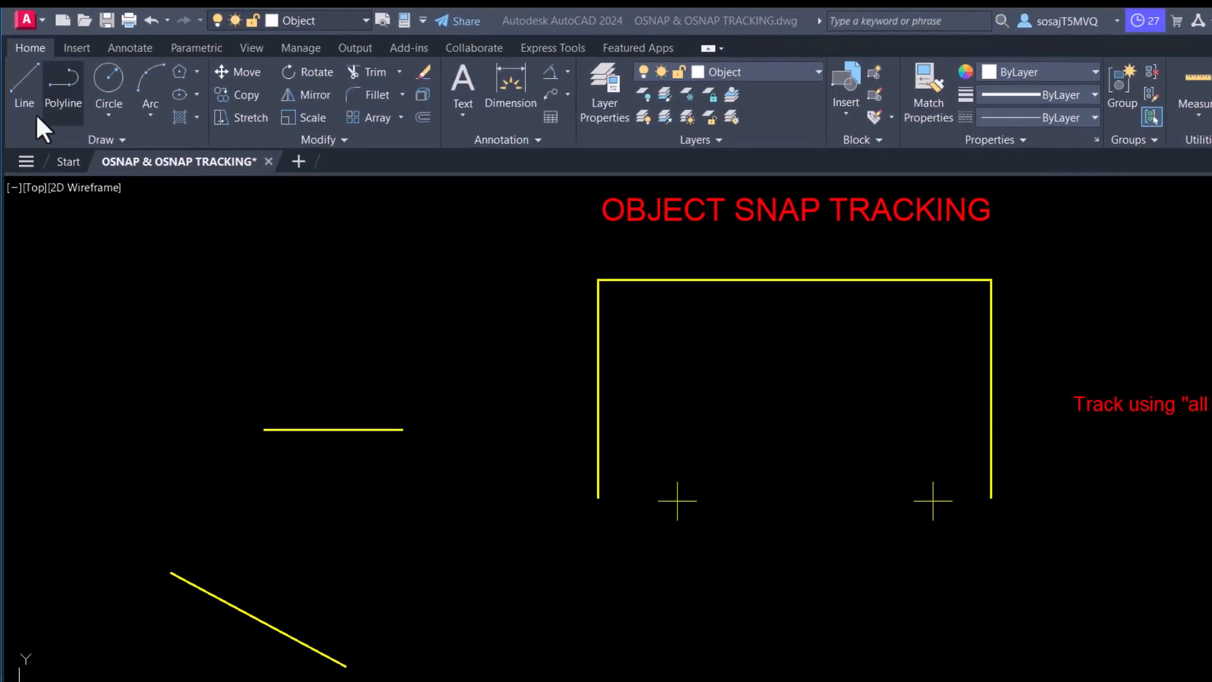
Step: Draw a line about 57 units long from the slanted line's upper-left endpoint to a point tracked left, level with the horizontal line's left endpoint
{"action": "left_click", "coordinate": [25, 88]}
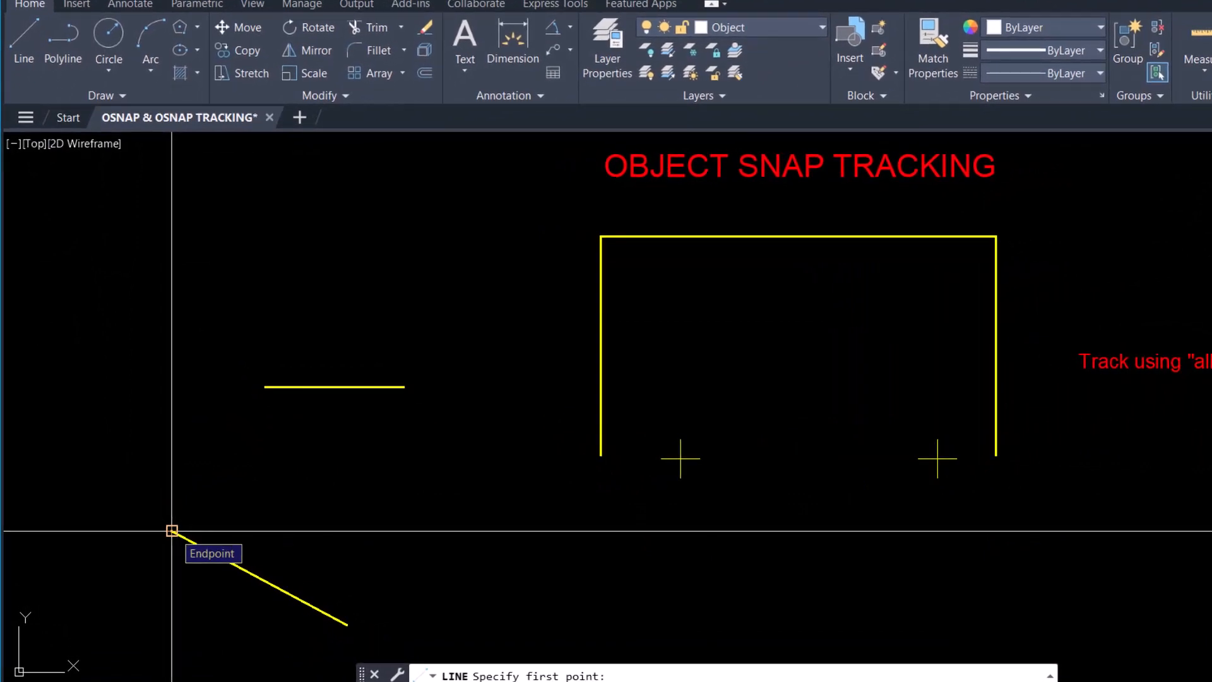
{"action": "left_click", "coordinate": [172, 530]}
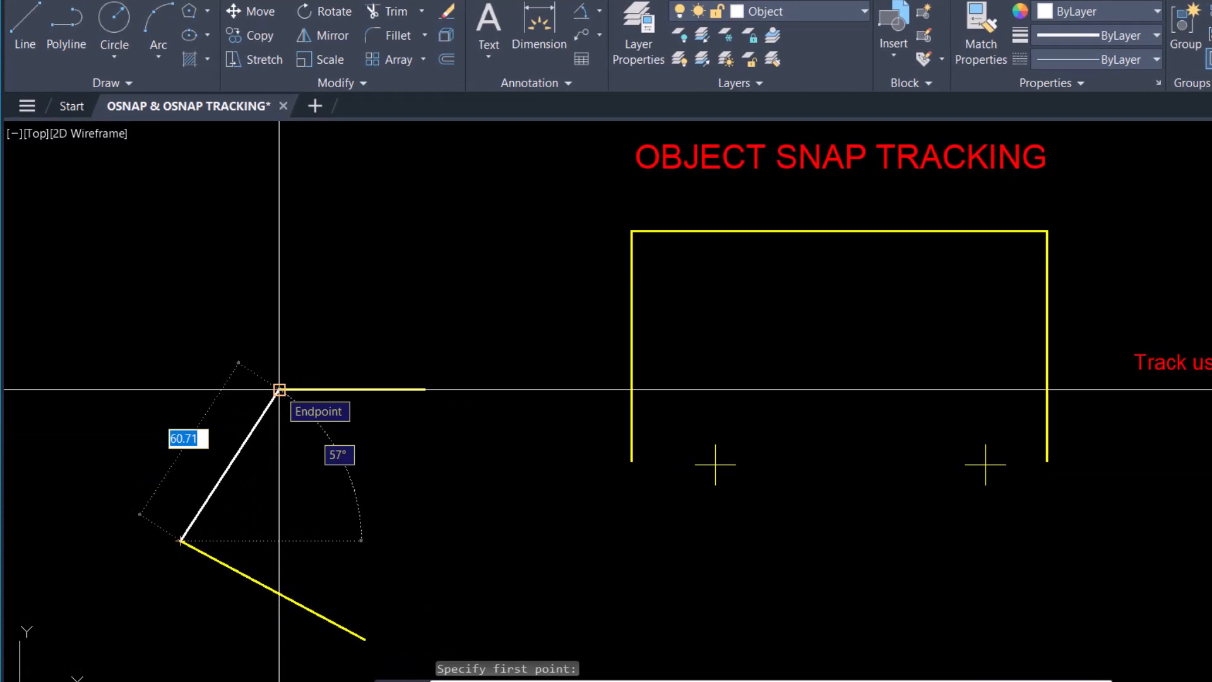
{"action": "mouse_move", "coordinate": [279, 389]}
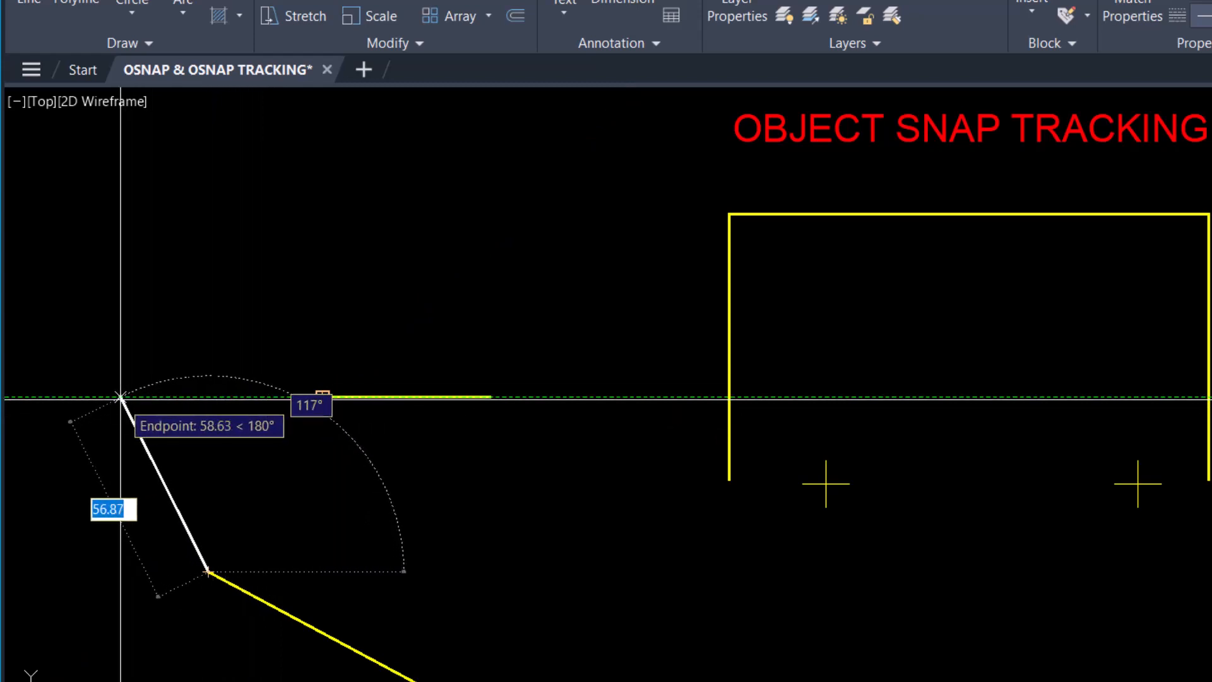
{"action": "left_click", "coordinate": [120, 398]}
{"action": "right_click", "coordinate": [190, 352]}
{"action": "left_click", "coordinate": [230, 361]}
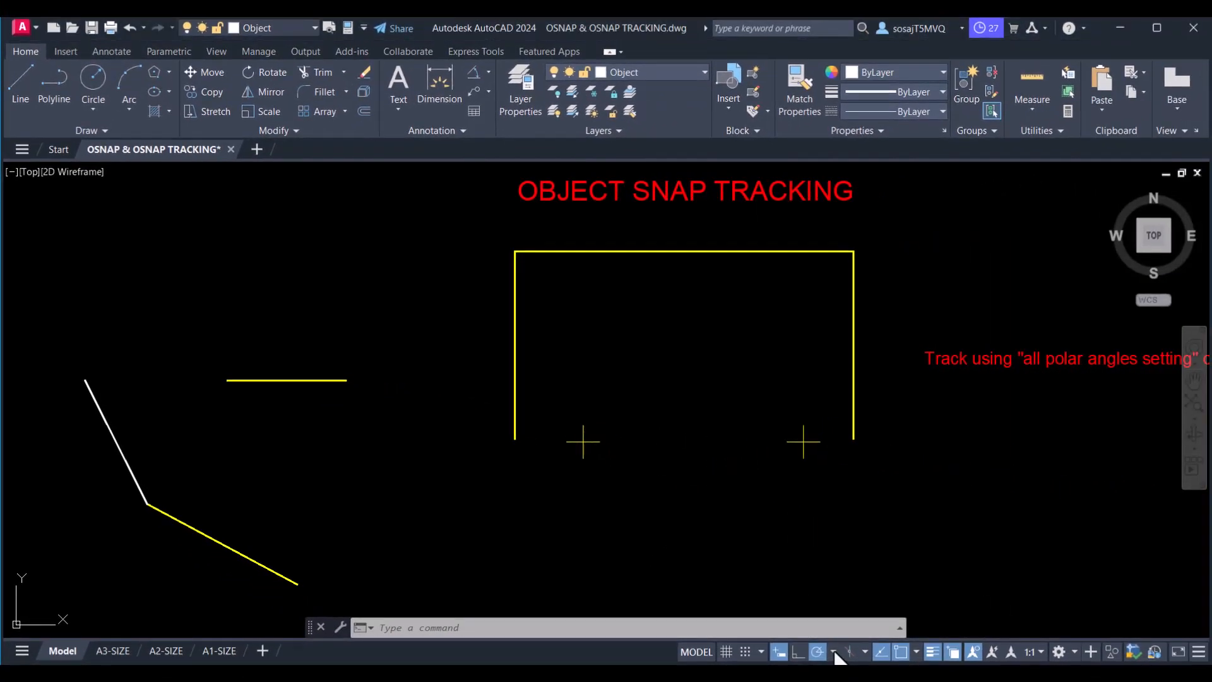
Step: Apply polar tracking settings with a 45° increment angle and object snap tracking using all polar angle settings
{"action": "left_click", "coordinate": [834, 651]}
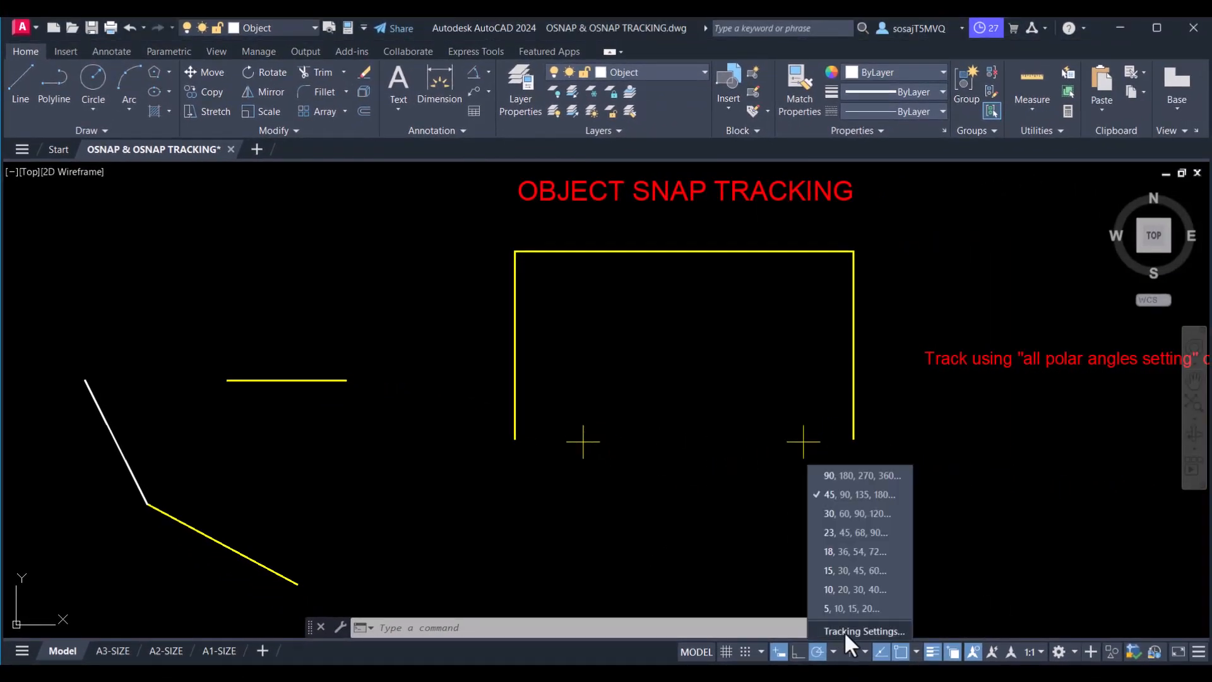
{"action": "left_click", "coordinate": [843, 630]}
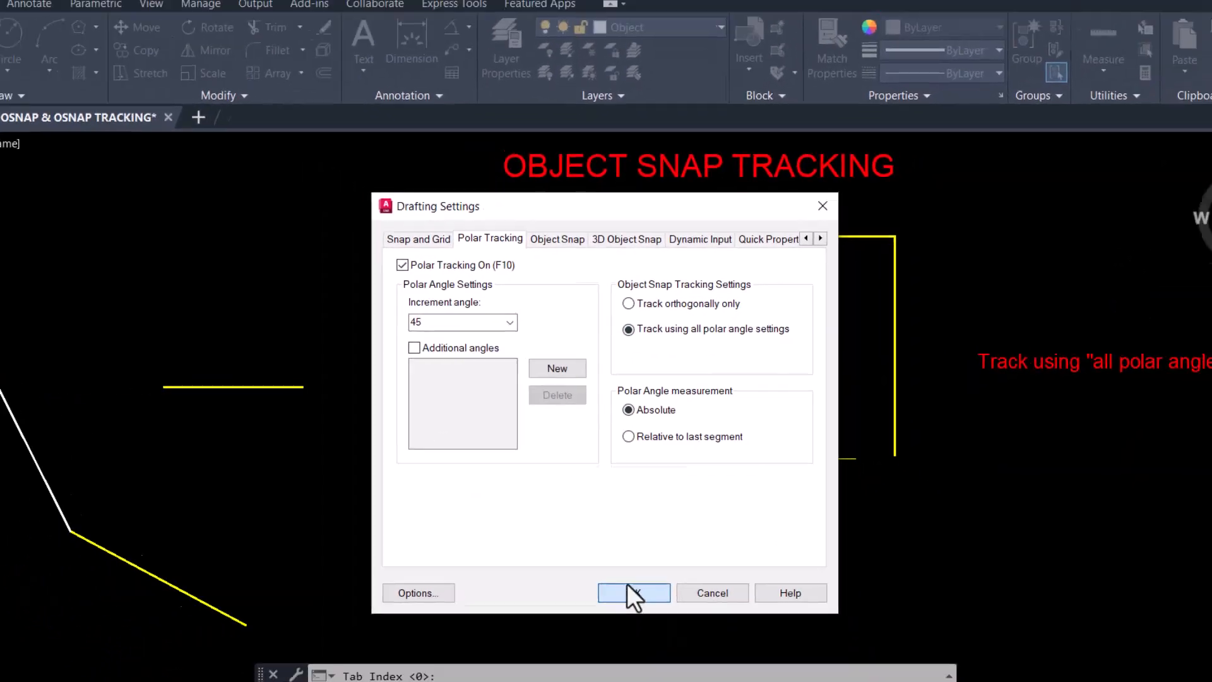
{"action": "left_click", "coordinate": [642, 661]}
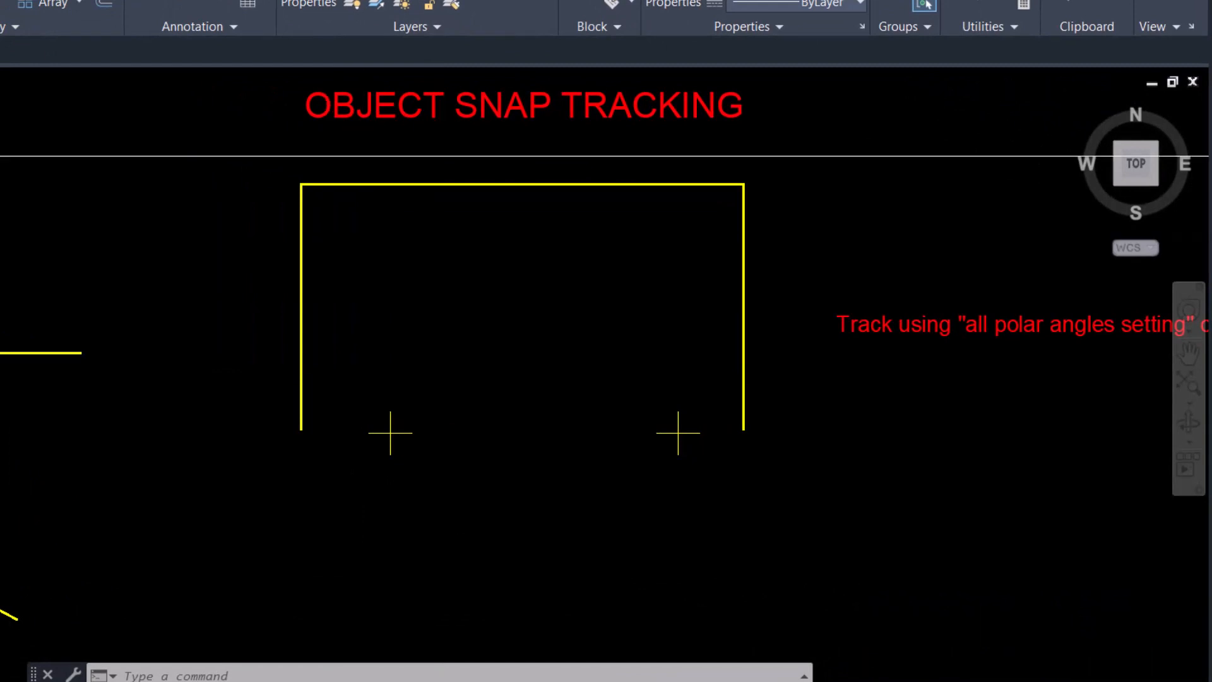
Step: Draw a vertical line from the crossing of the two nodes' 315° and 225° tracking paths up to the frame's top edge
{"action": "type", "text": "l"}
{"action": "key", "text": "Return"}
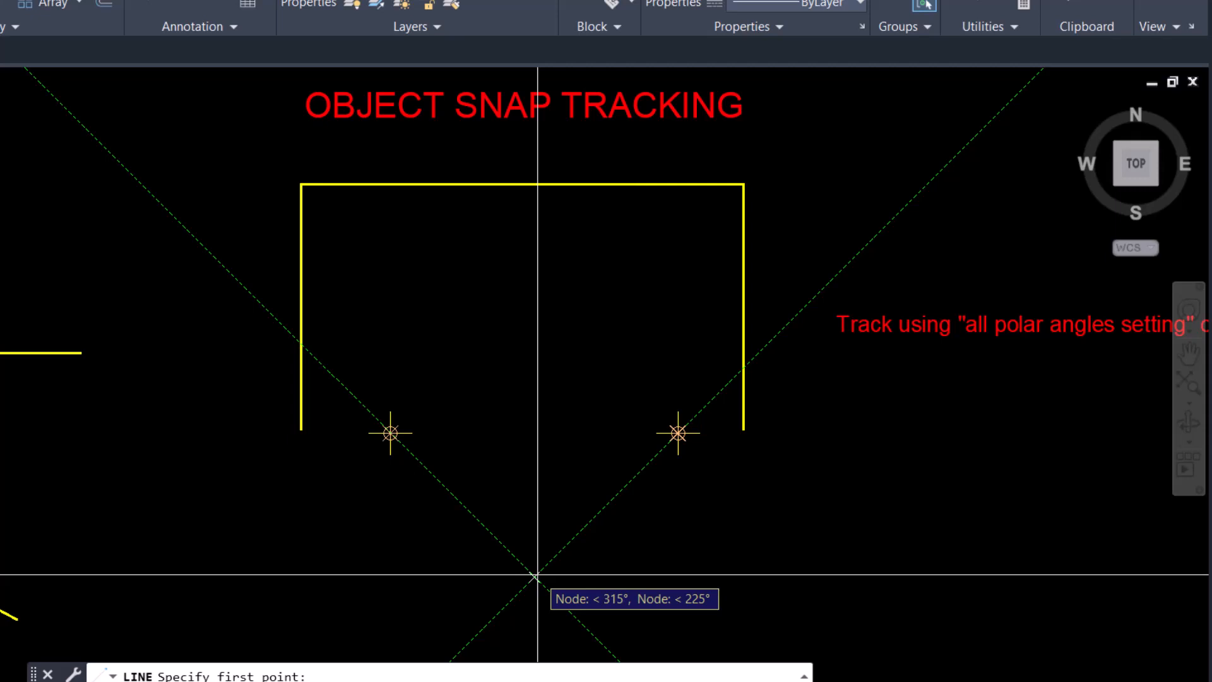
{"action": "left_click", "coordinate": [535, 575]}
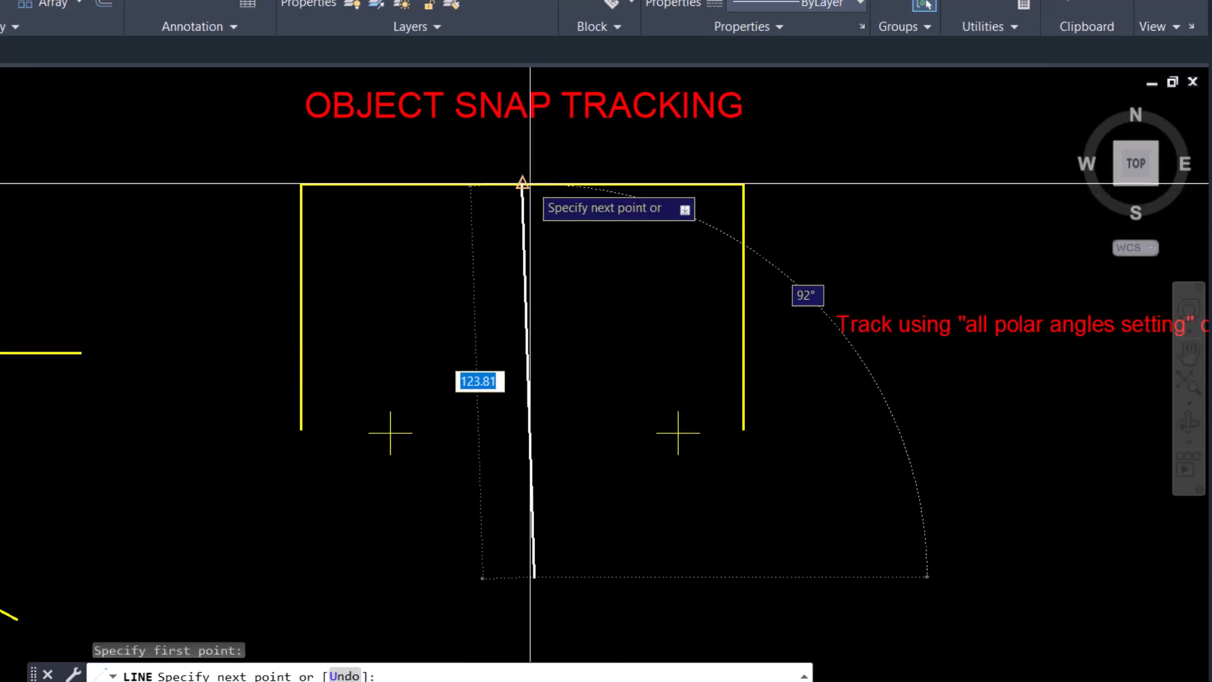
{"action": "left_click", "coordinate": [534, 184]}
{"action": "right_click", "coordinate": [602, 236]}
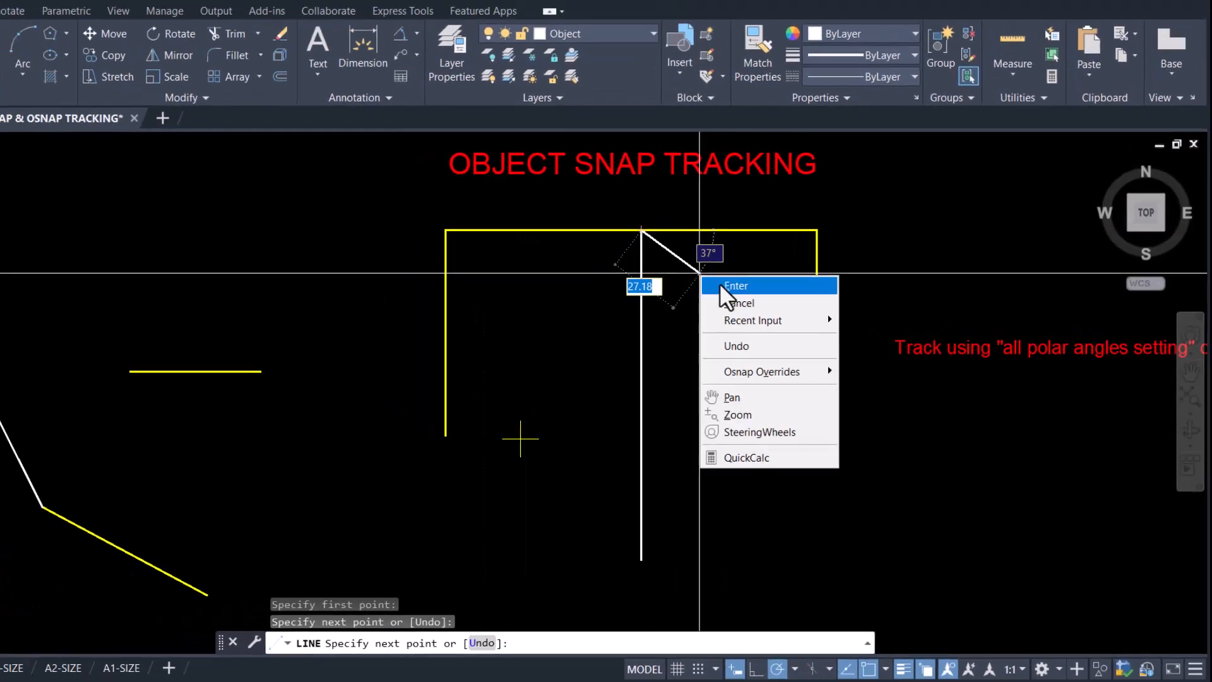
{"action": "left_click", "coordinate": [629, 248]}
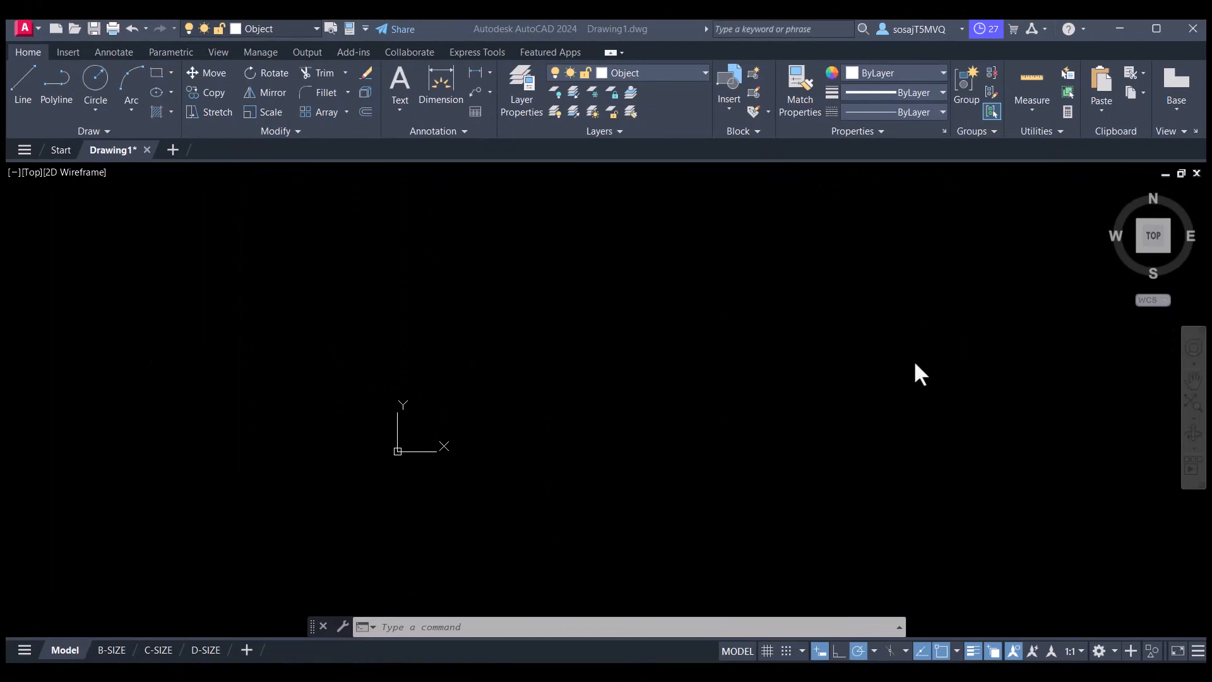
Step: Draw an X shape's upper-right arm using 45° polar angles: 24 units at 45°, 4 at 135°, then 225° to the start point's 135° tracking path
{"action": "left_click", "coordinate": [874, 651]}
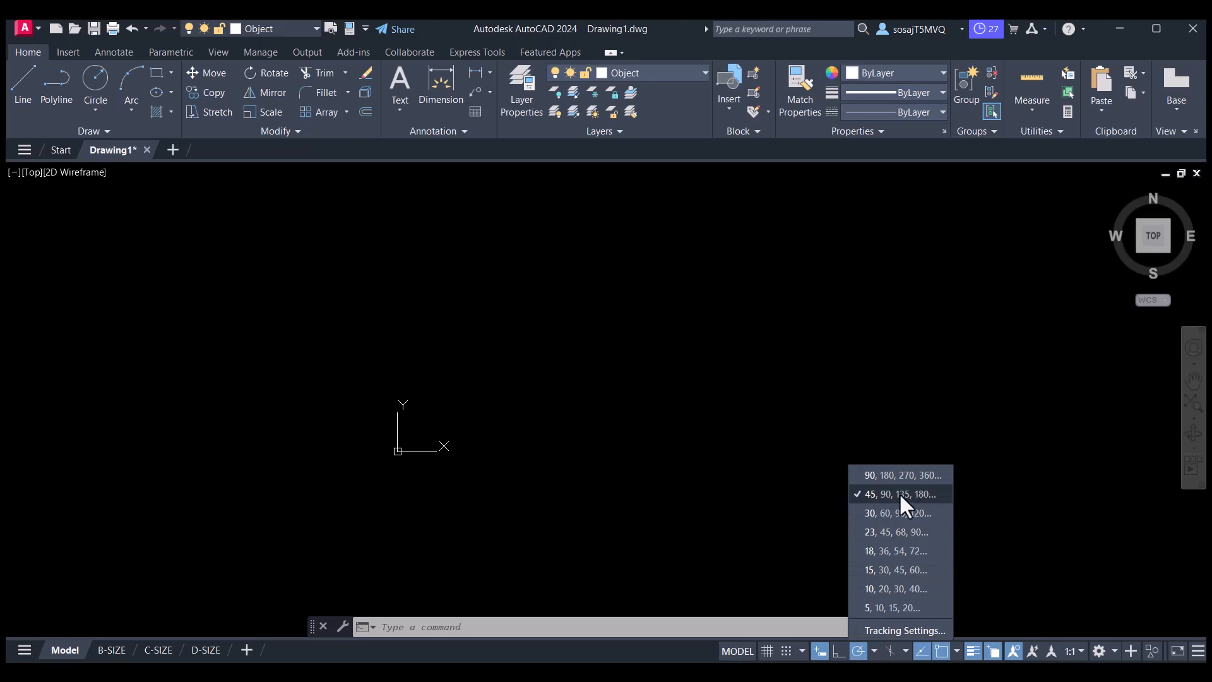
{"action": "left_click", "coordinate": [644, 161]}
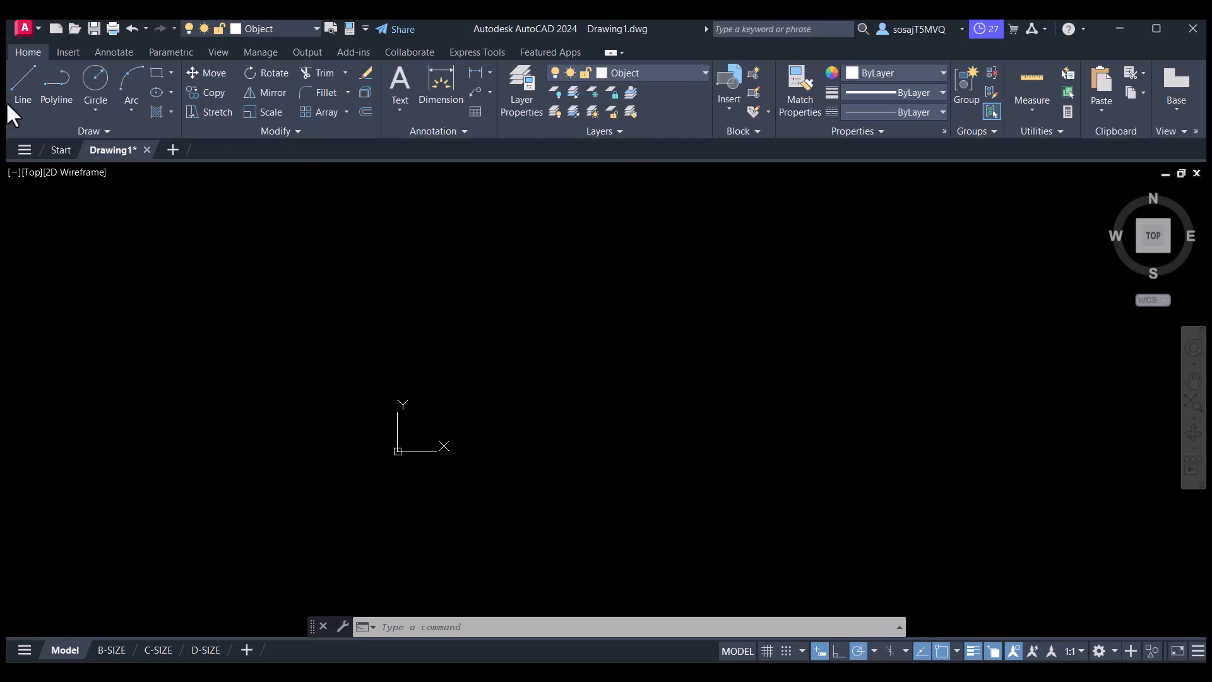
{"action": "left_click", "coordinate": [22, 93]}
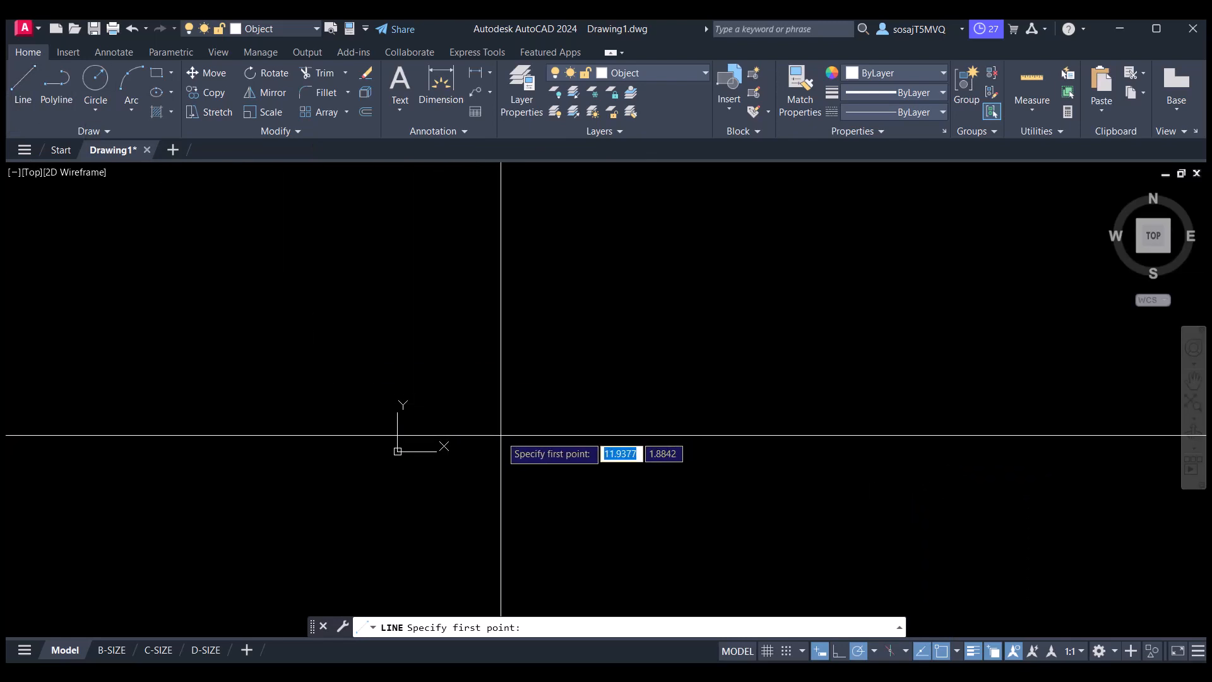
{"action": "left_click", "coordinate": [500, 435]}
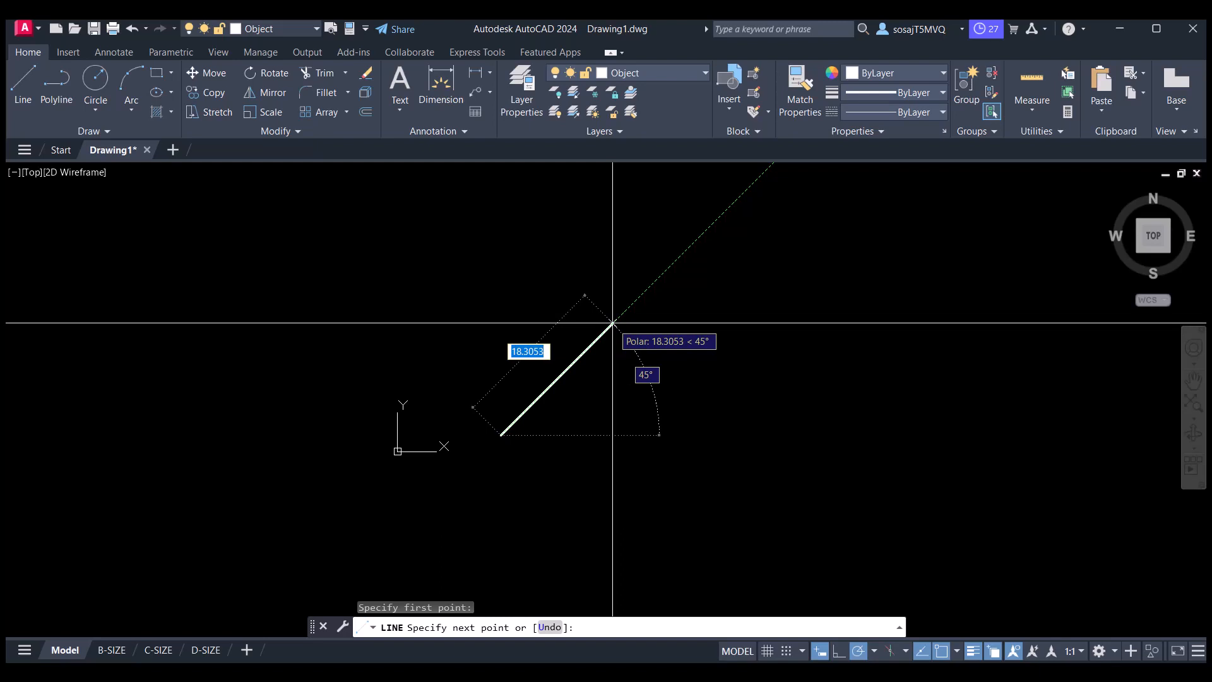
{"action": "type", "text": "24"}
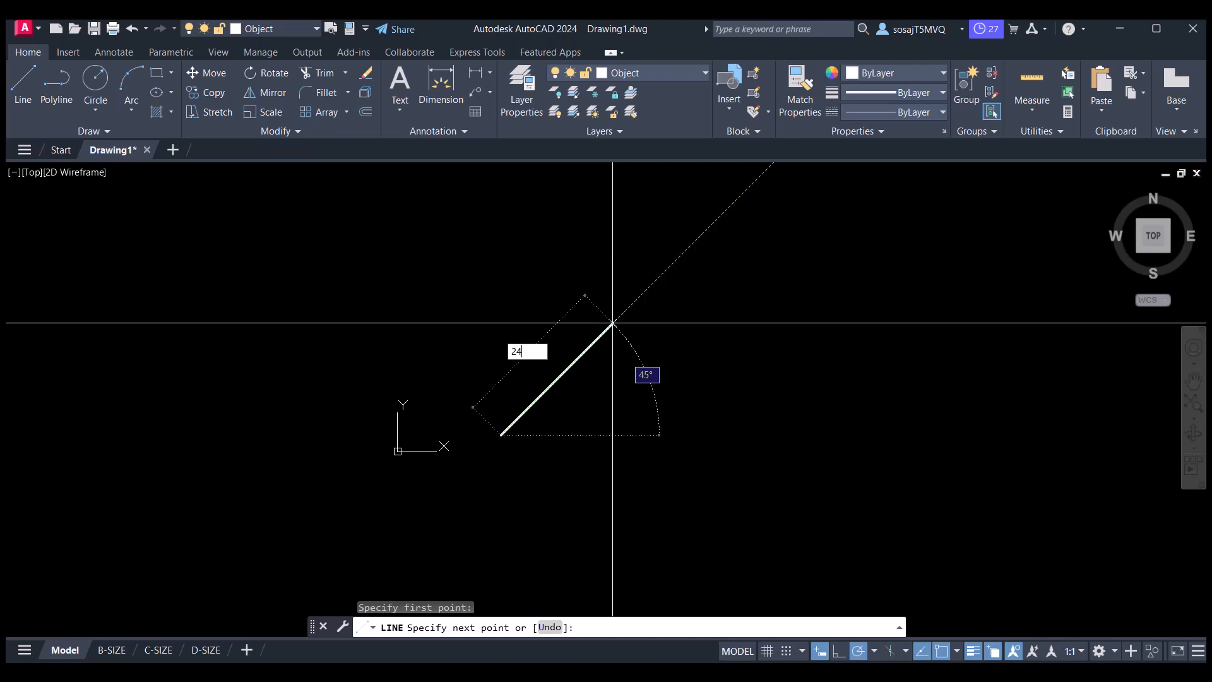
{"action": "key", "text": "Return"}
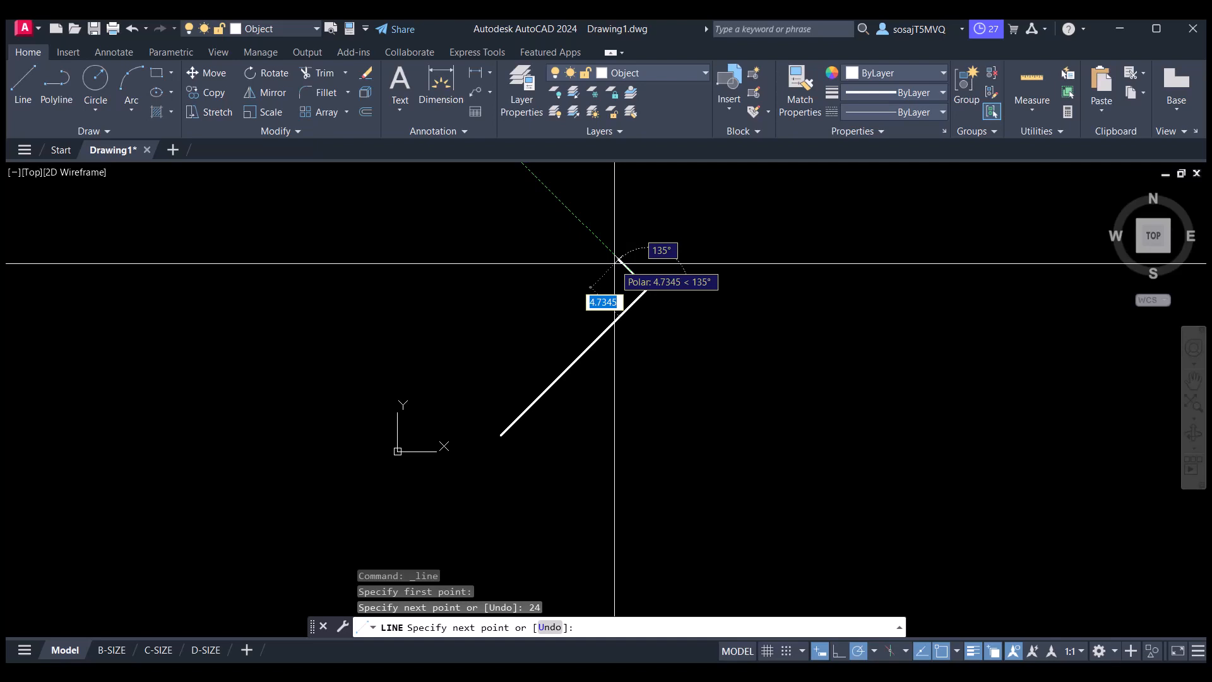
{"action": "type", "text": "4"}
{"action": "key", "text": "Return"}
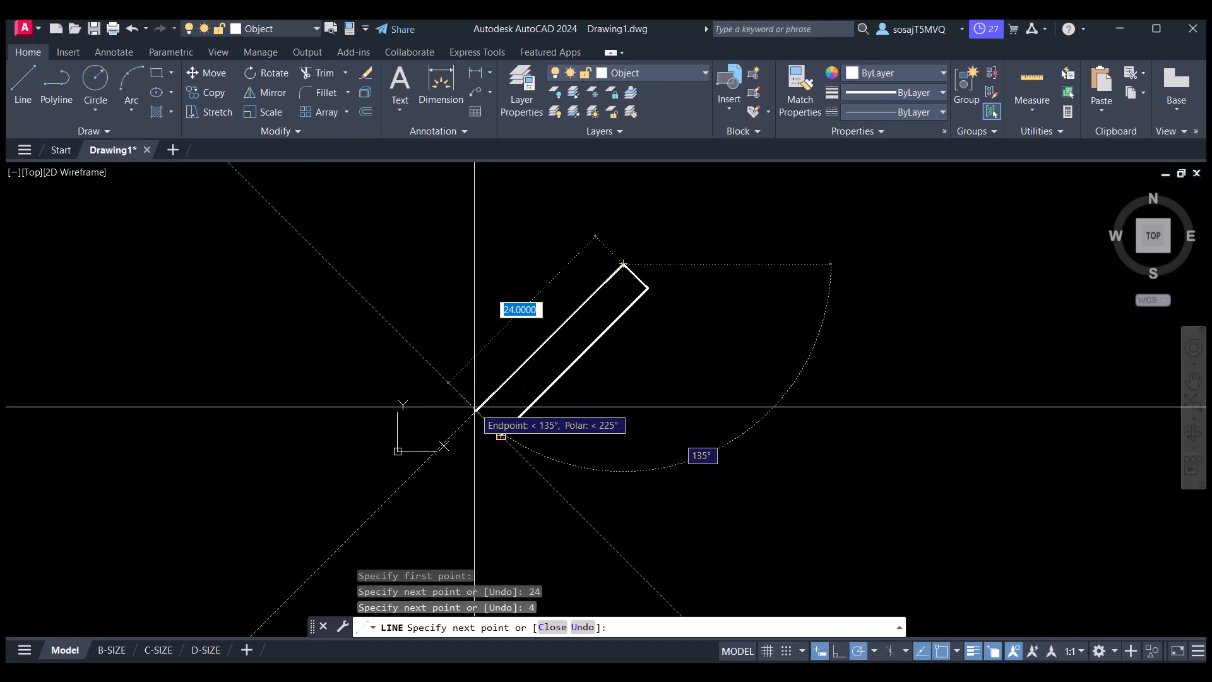
{"action": "left_click", "coordinate": [474, 407]}
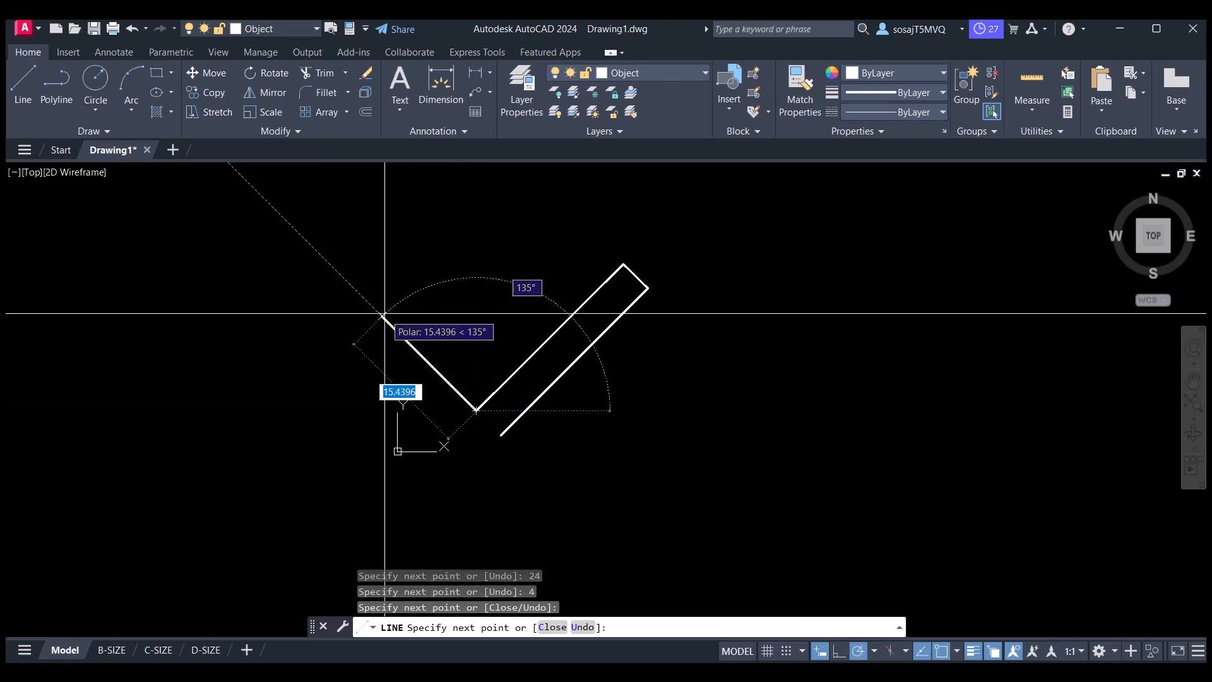
Step: Continue the upper-left arm 24 units at 135° and 4 at 225°, then at 315° to the inner corner's 225° tracking path
{"action": "type", "text": "24"}
{"action": "key", "text": "Return"}
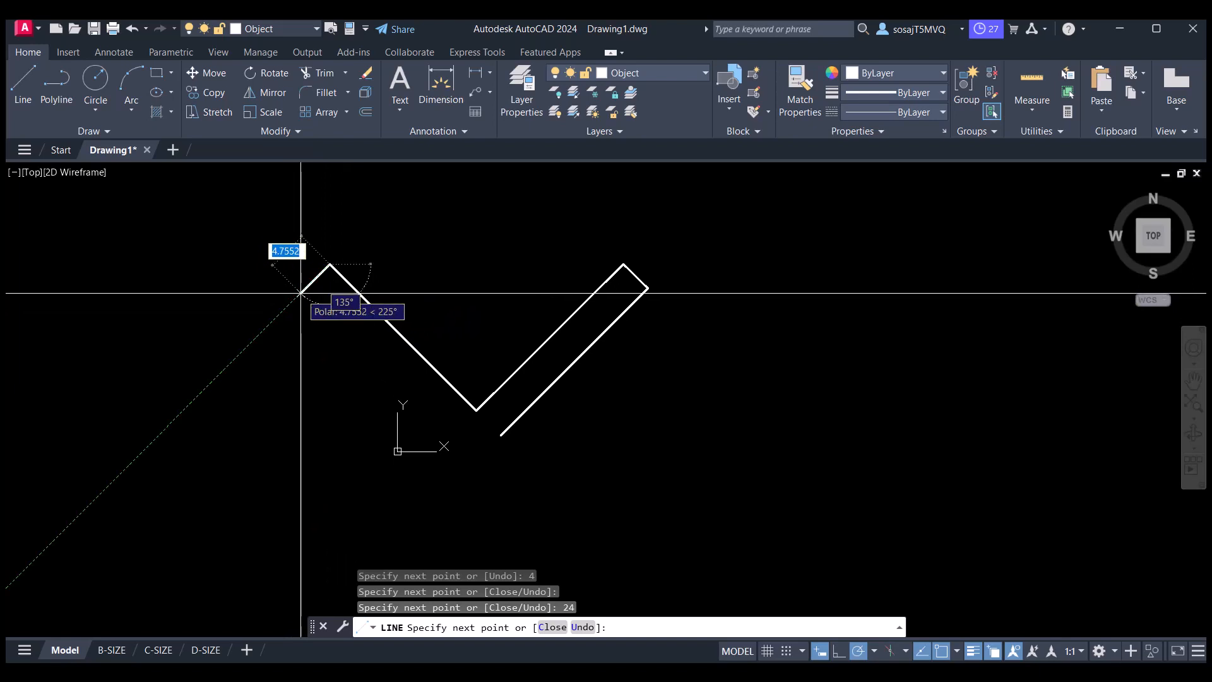
{"action": "type", "text": "4"}
{"action": "key", "text": "Return"}
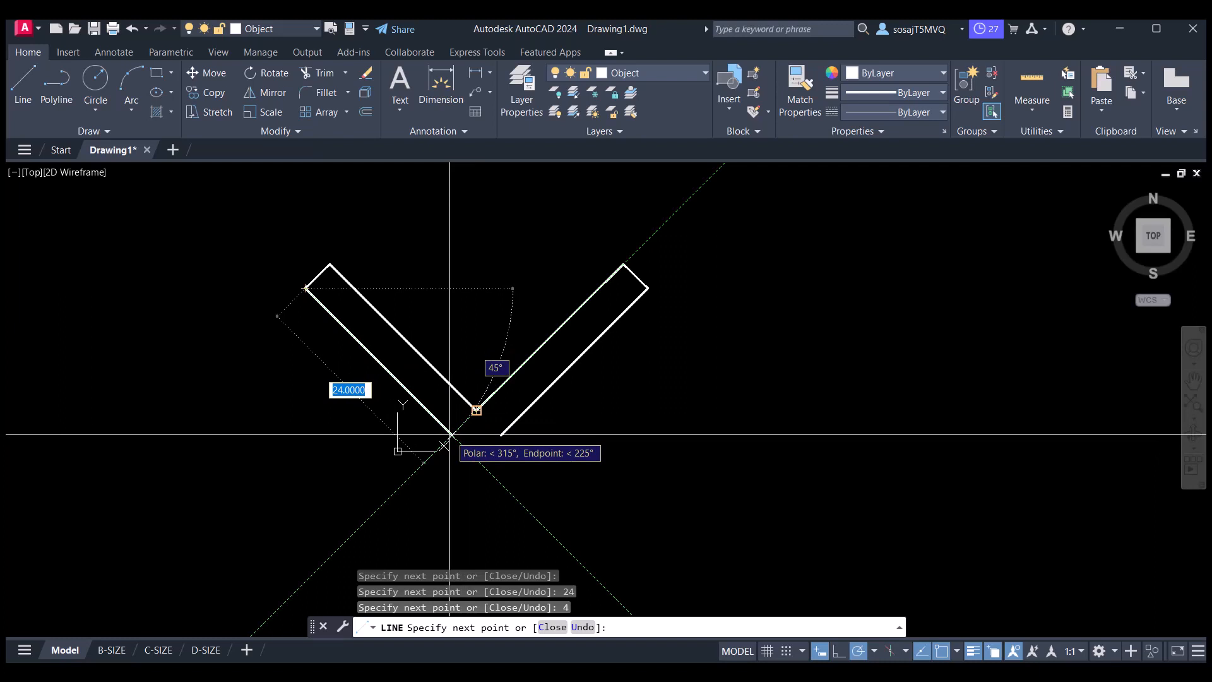
{"action": "left_click", "coordinate": [450, 435]}
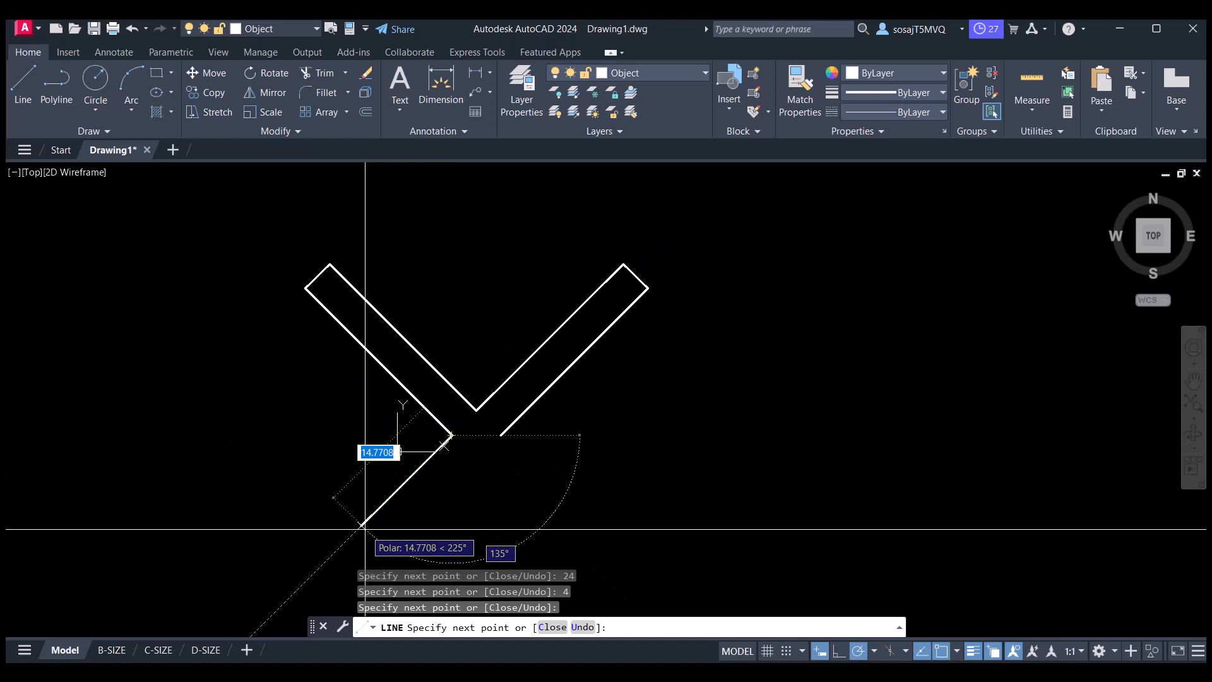
Step: Continue the outline around the lower-left arm with segments of 24 units at 225°, 4 at 315° and 24 at 45°
{"action": "type", "text": "2"}
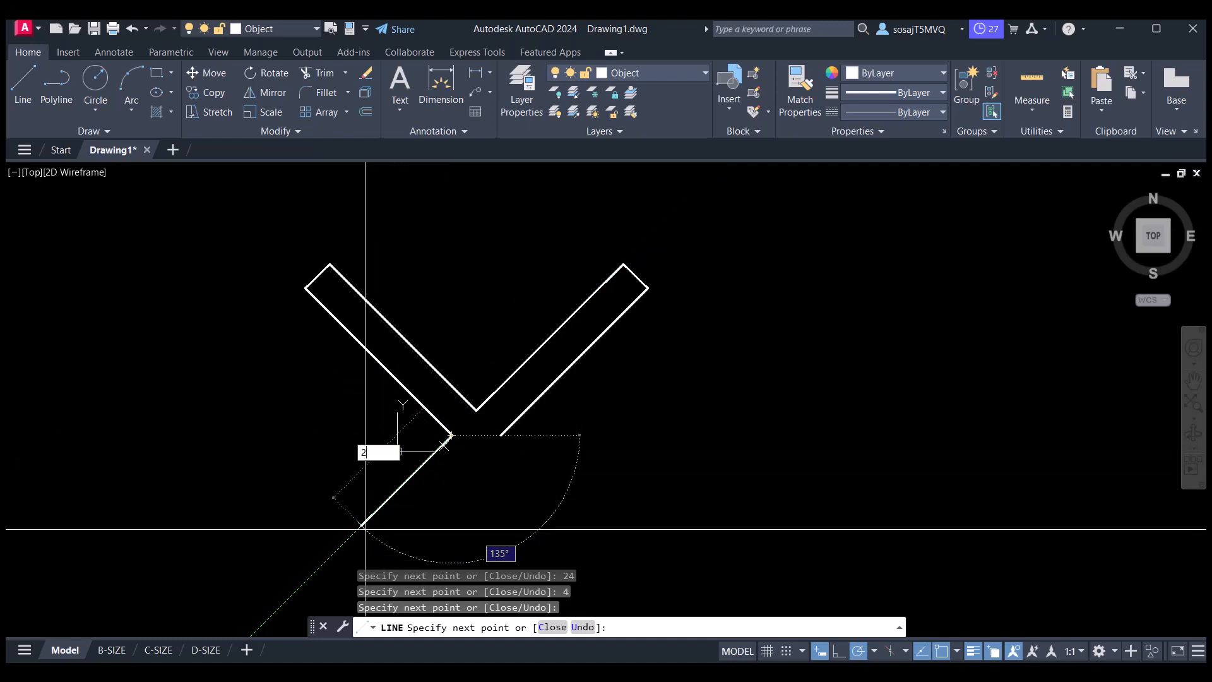
{"action": "type", "text": "4"}
{"action": "key", "text": "Return"}
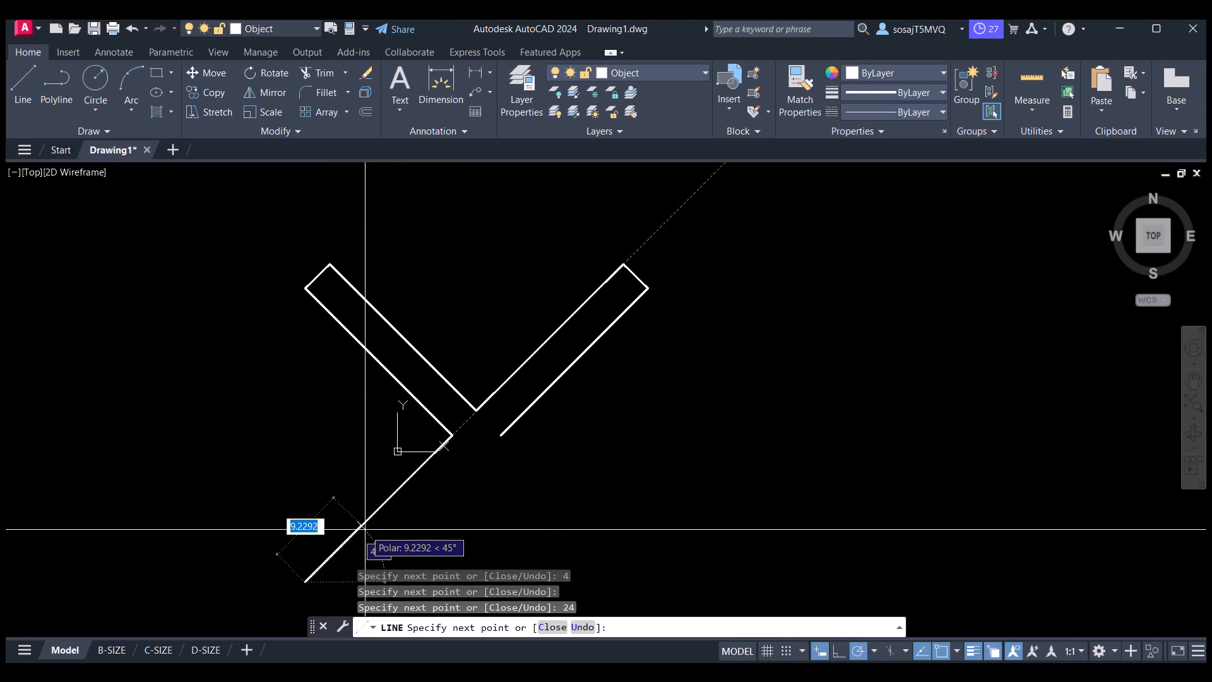
{"action": "mouse_move", "coordinate": [372, 523]}
{"action": "middle_mouse_down"}
{"action": "mouse_move", "coordinate": [387, 522]}
{"action": "mouse_move", "coordinate": [391, 485]}
{"action": "middle_mouse_up"}
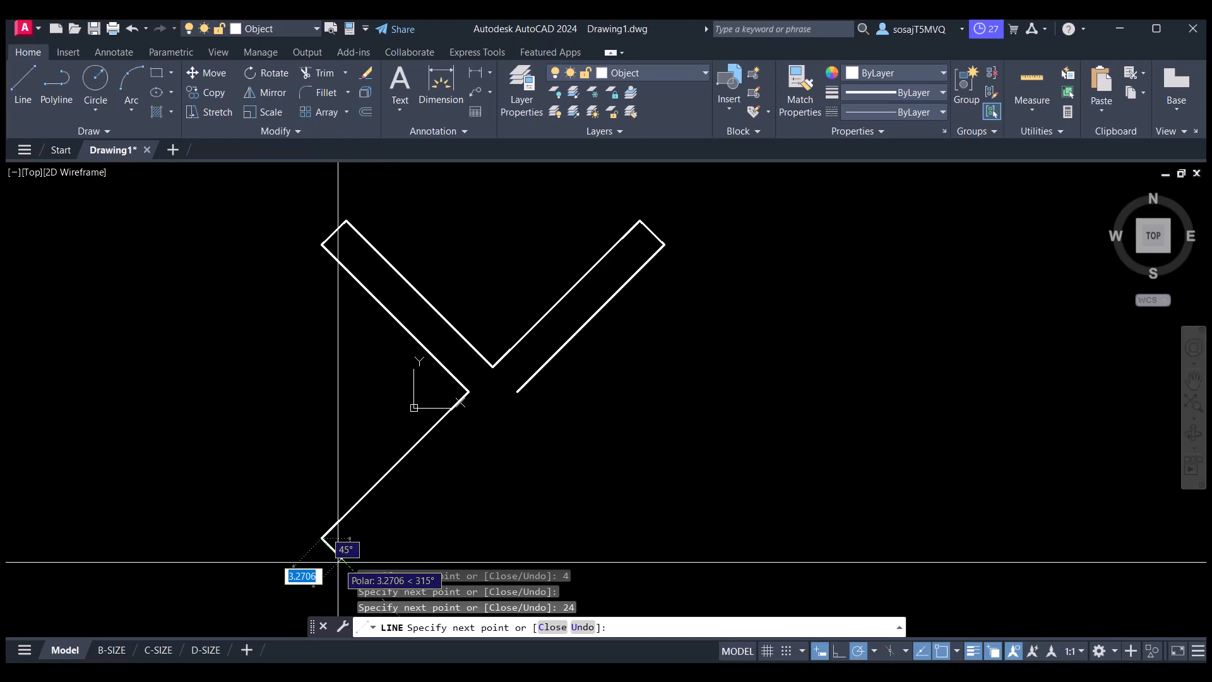
{"action": "type", "text": "4"}
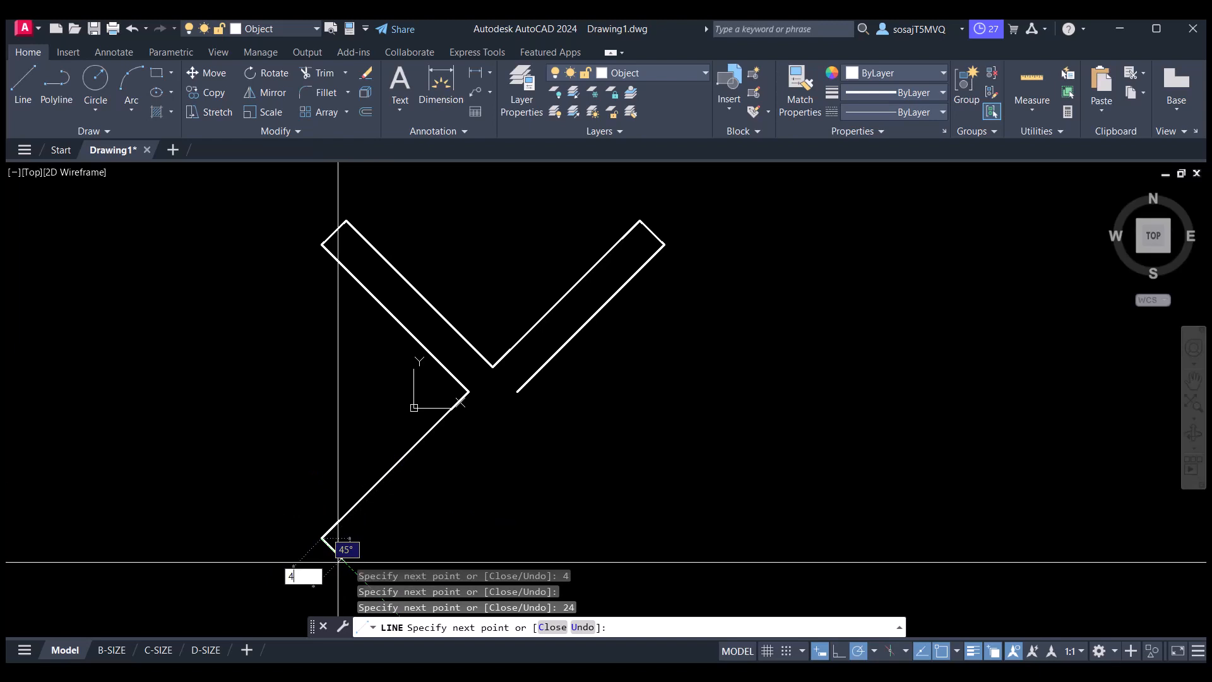
{"action": "key", "text": "Return"}
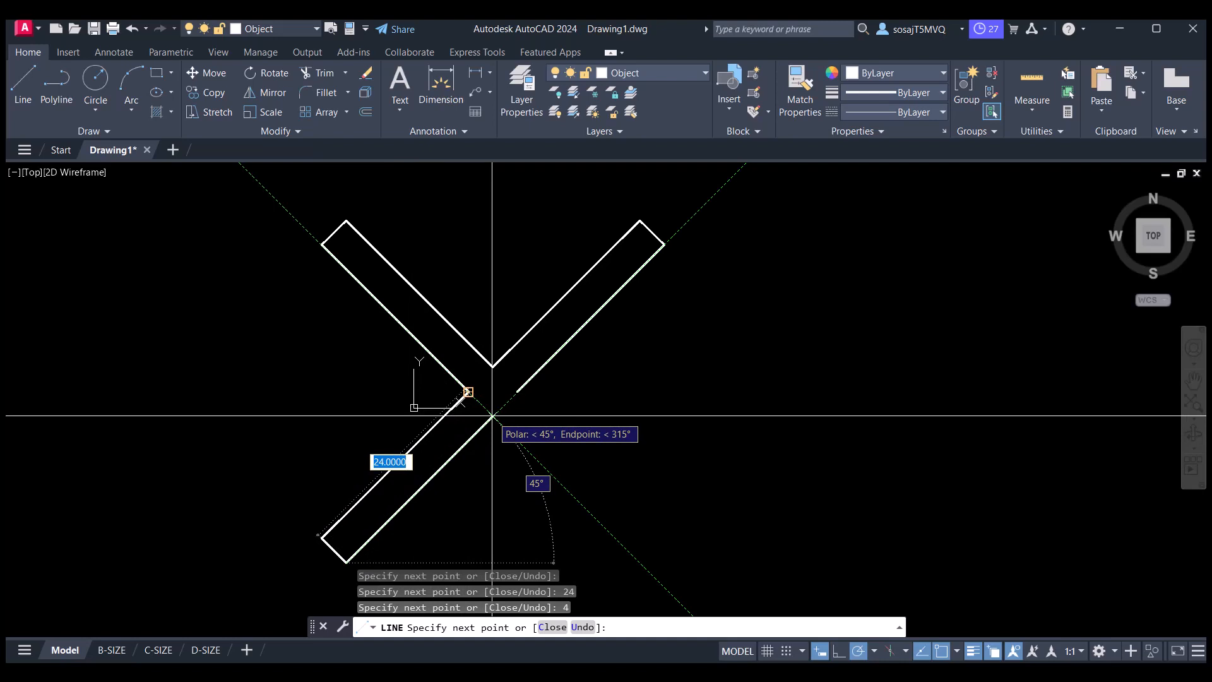
{"action": "type", "text": "24"}
{"action": "key", "text": "Return"}
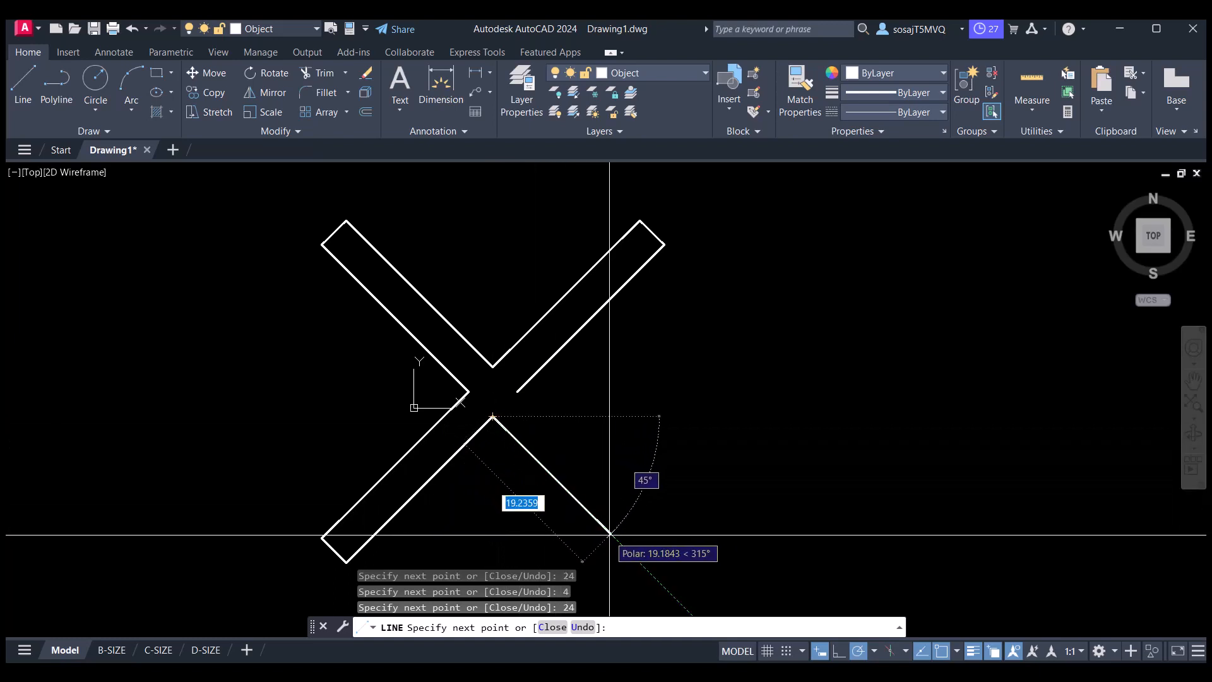
Step: Complete the lower-right arm with 24 units at 315° and 4 at 45°, closing the outline at its starting point
{"action": "type", "text": "24"}
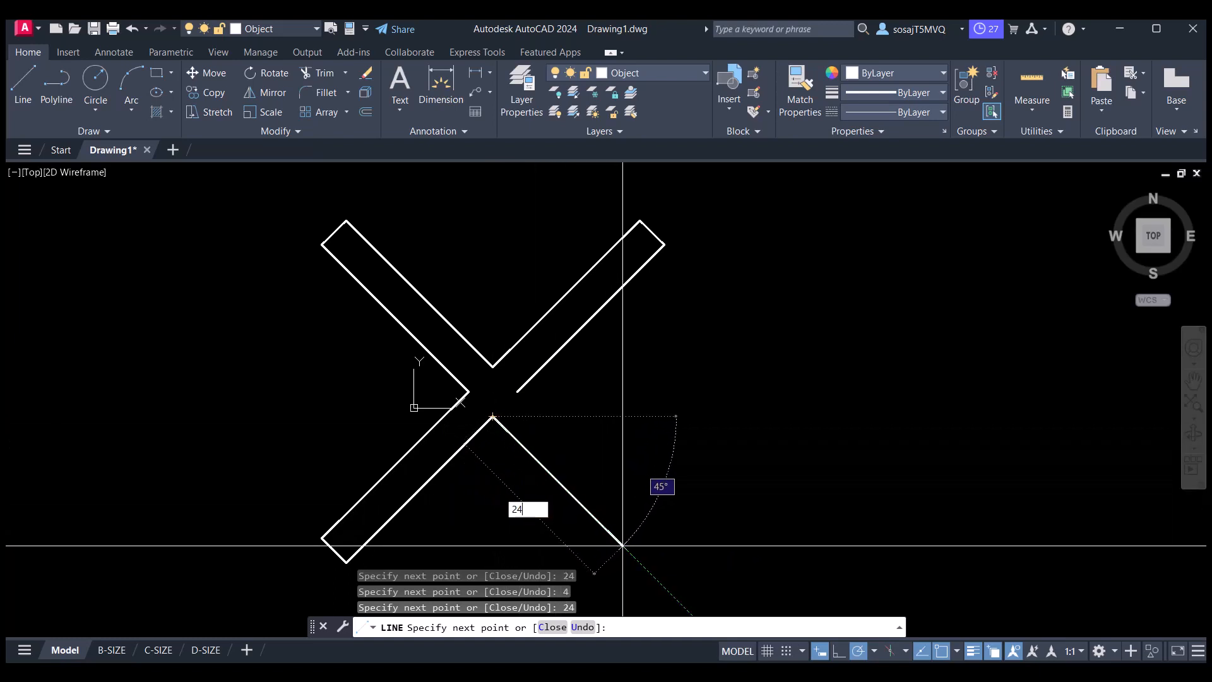
{"action": "key", "text": "Return"}
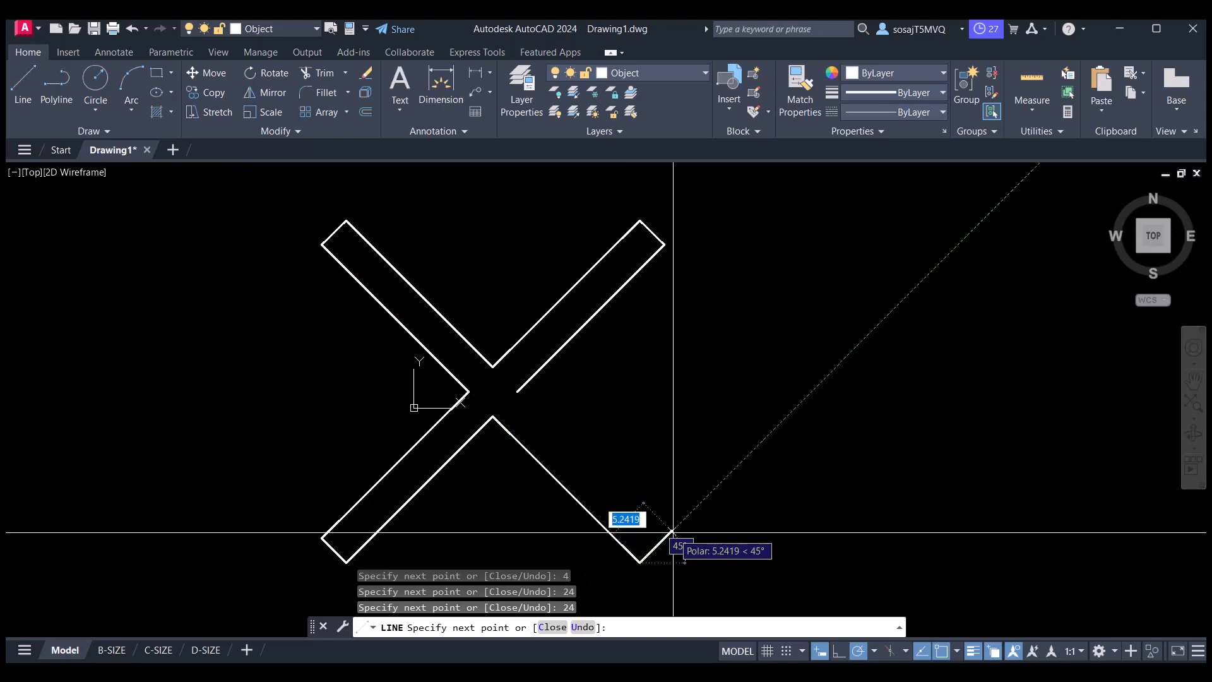
{"action": "type", "text": "4"}
{"action": "key", "text": "Return"}
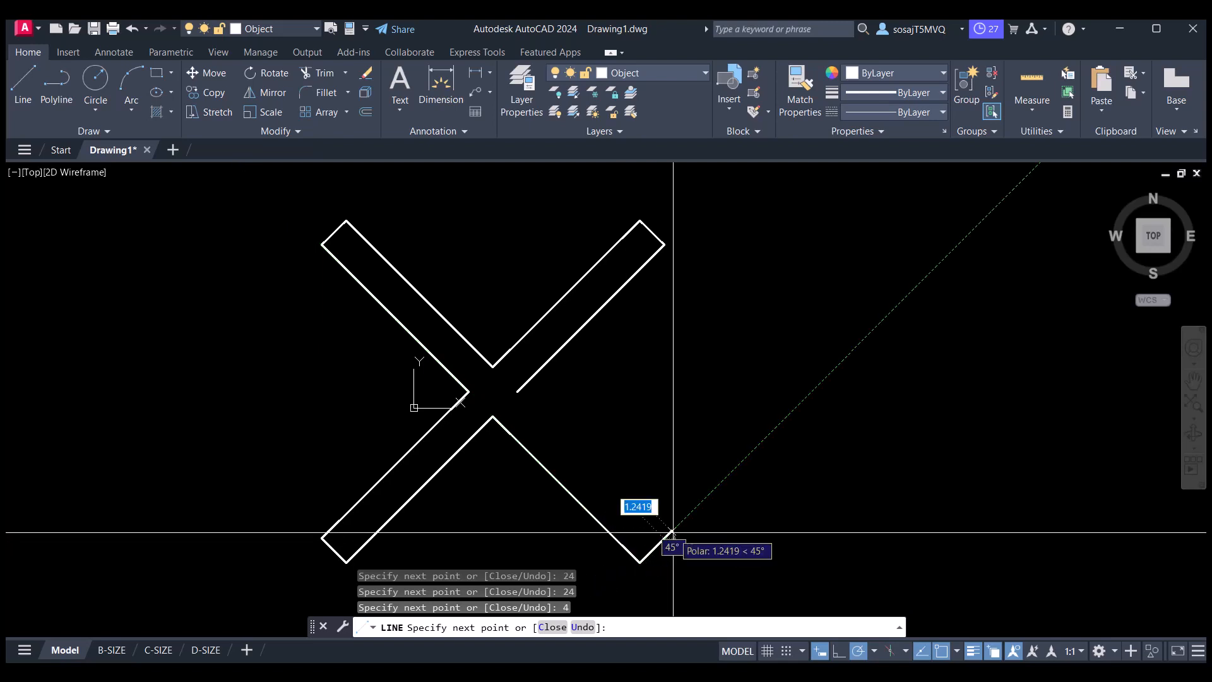
{"action": "left_click", "coordinate": [517, 391]}
{"action": "right_click", "coordinate": [552, 403]}
{"action": "left_click", "coordinate": [568, 415]}
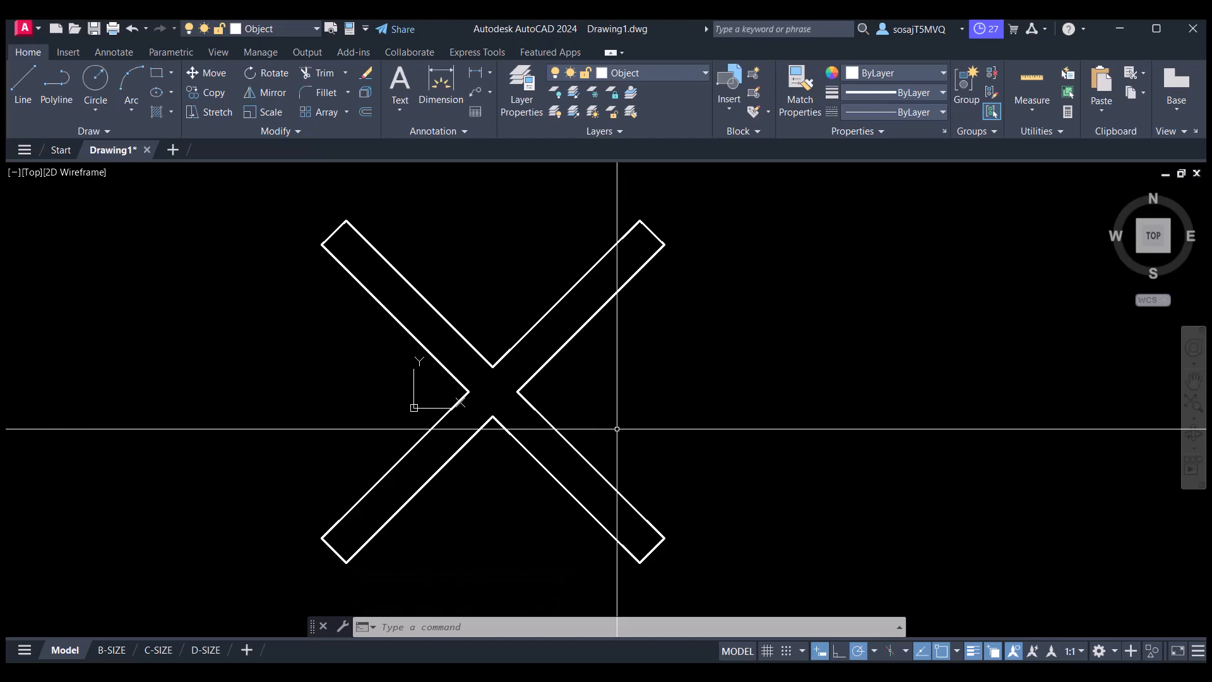
Step: Draw a square with about 19.8-unit sides centred on the X, tracking its corners from the midpoints of the arms' ends and long edges
{"action": "type", "text": "l"}
{"action": "key", "text": "Return"}
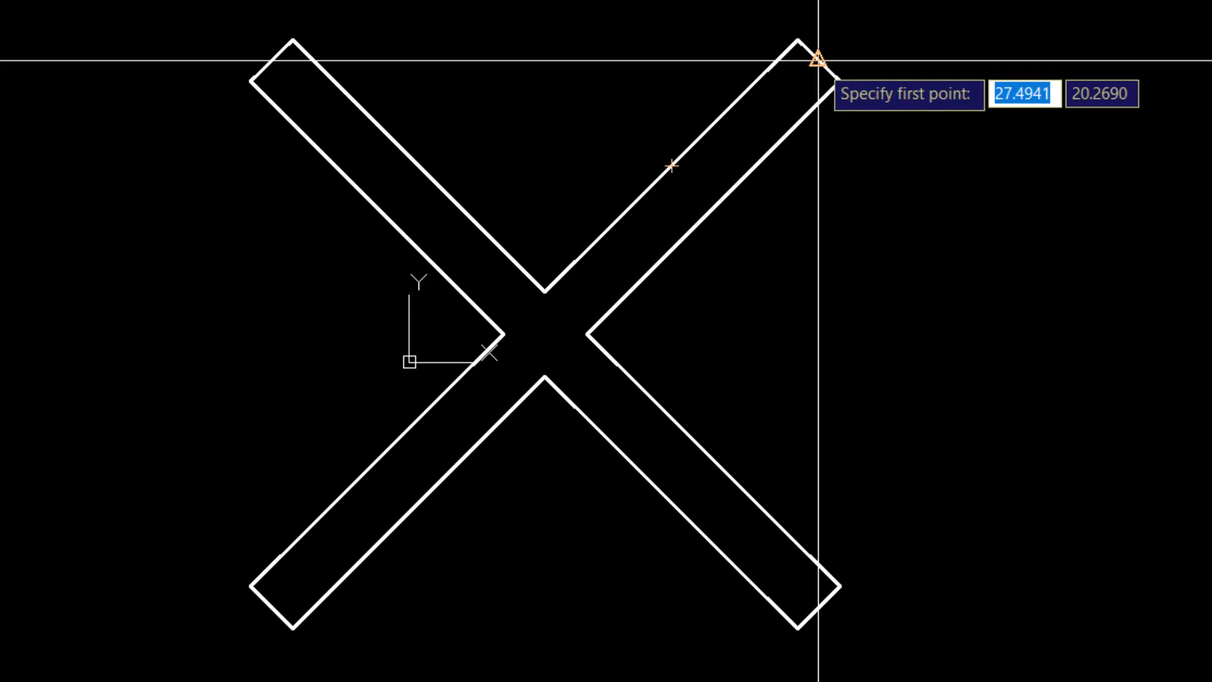
{"action": "left_click", "coordinate": [693, 185]}
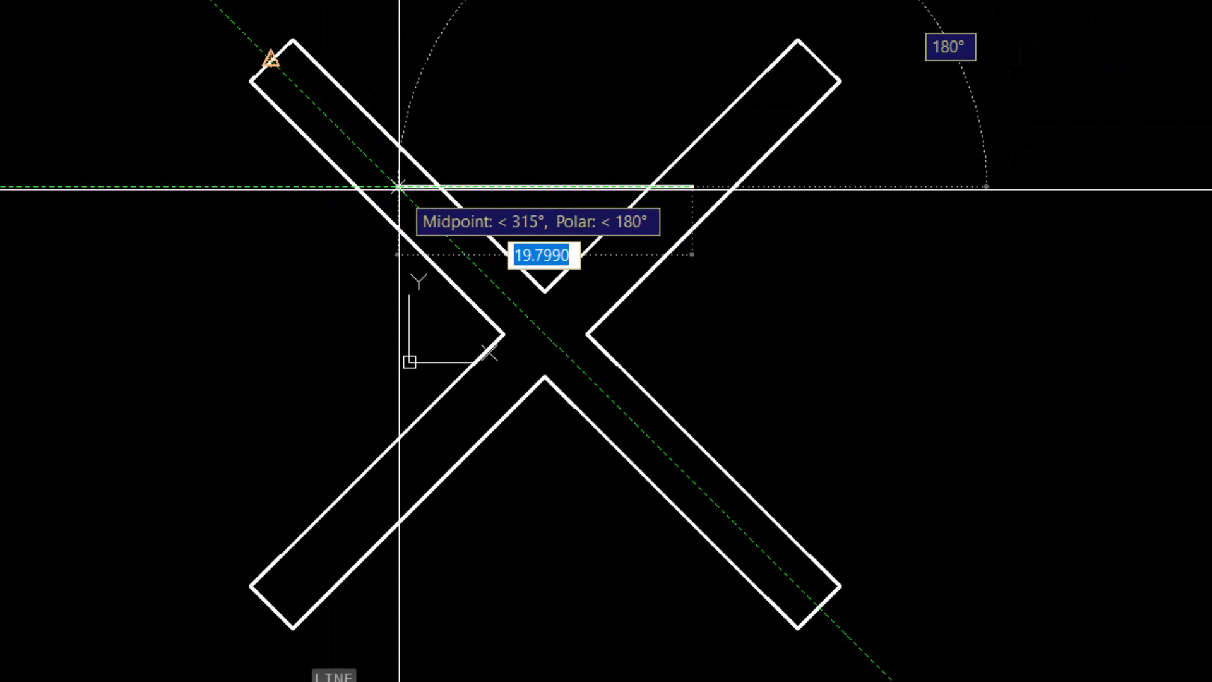
{"action": "left_click", "coordinate": [398, 187]}
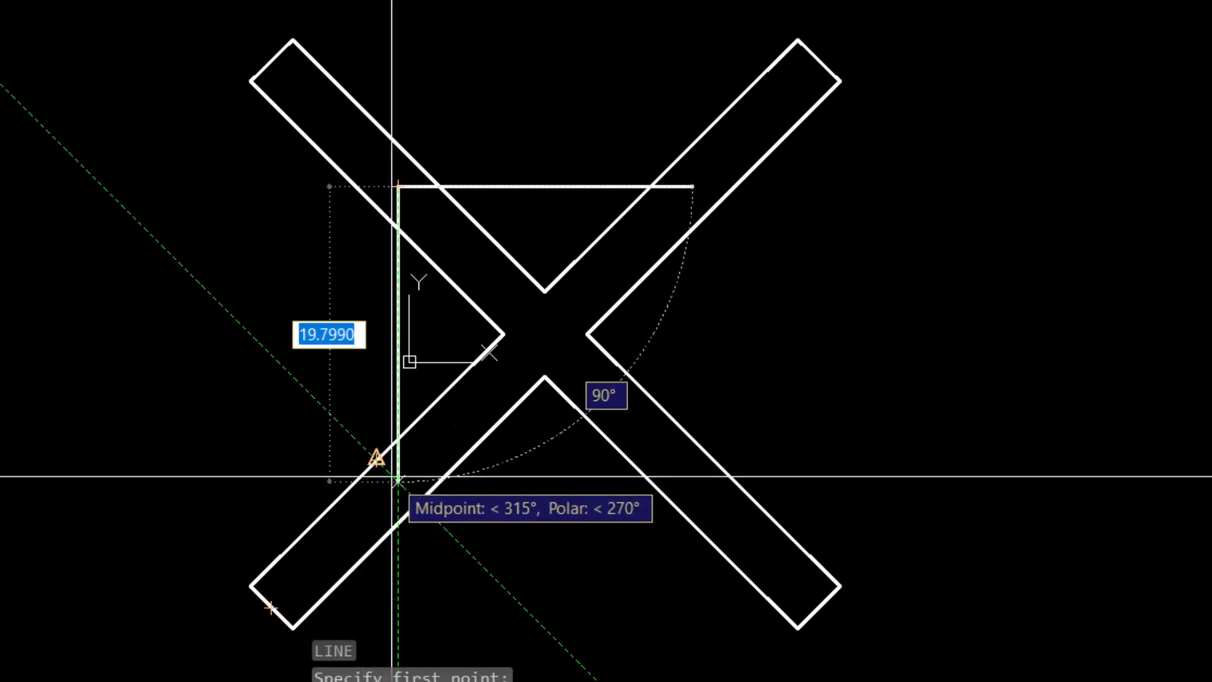
{"action": "left_click", "coordinate": [398, 481]}
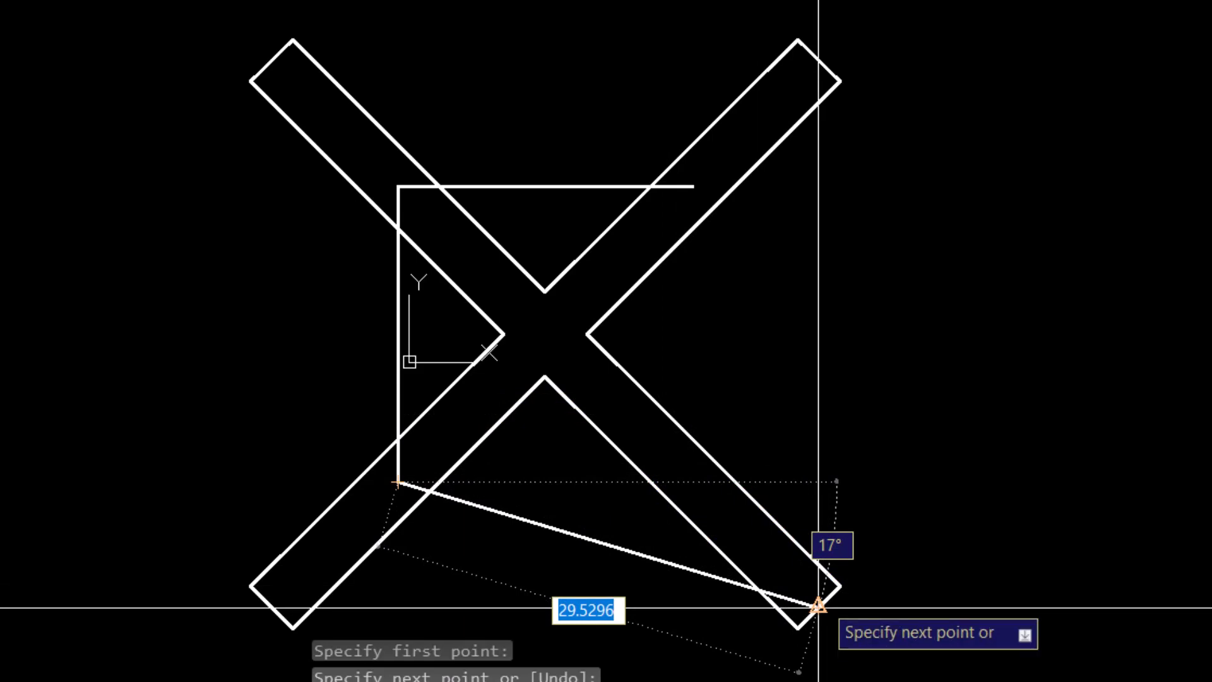
{"action": "left_click", "coordinate": [690, 481]}
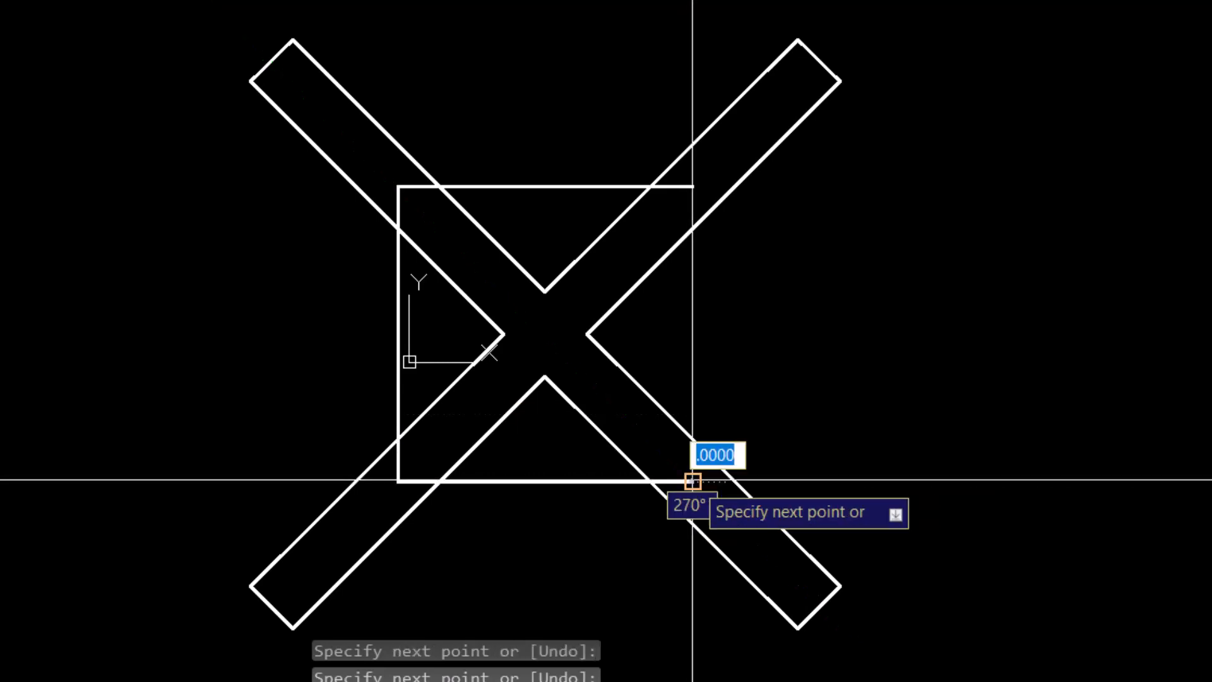
{"action": "left_click", "coordinate": [692, 186]}
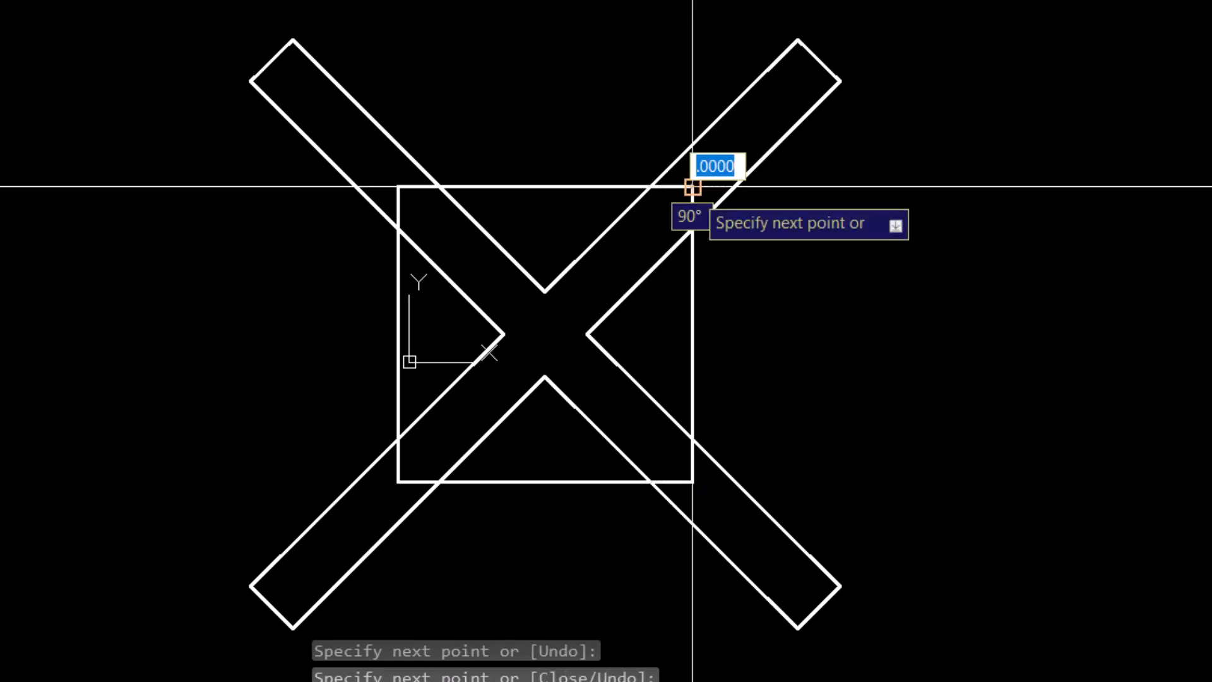
{"action": "right_click", "coordinate": [757, 224]}
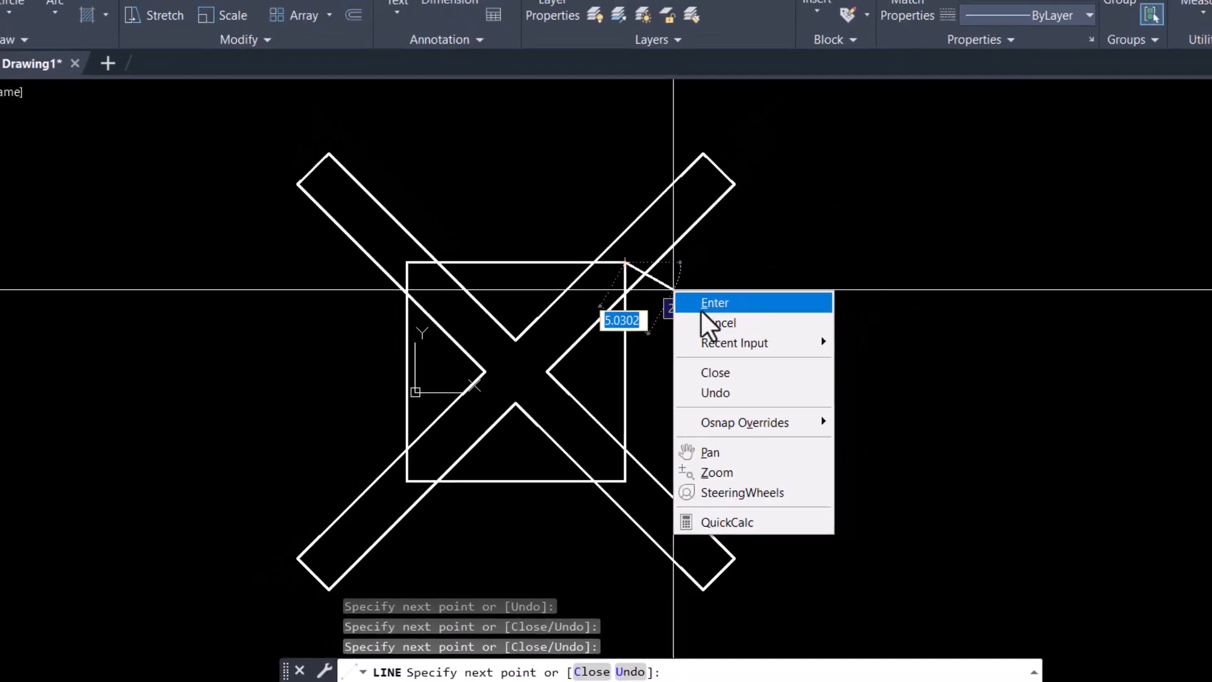
{"action": "left_click", "coordinate": [794, 235]}
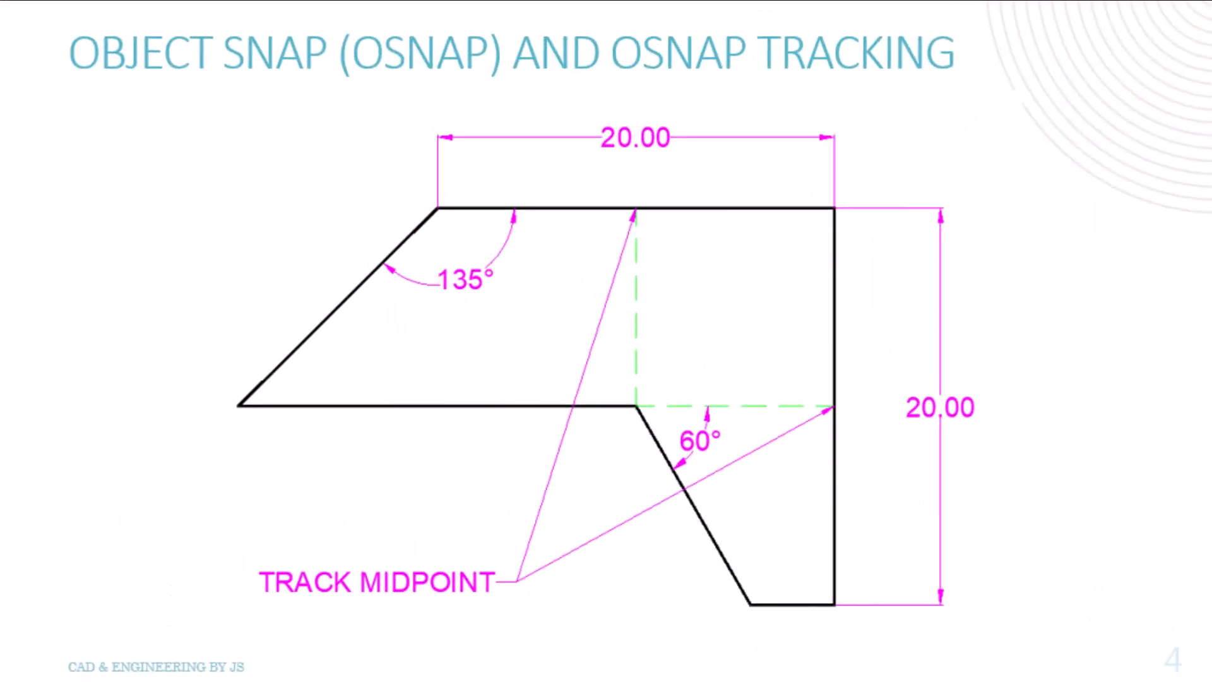